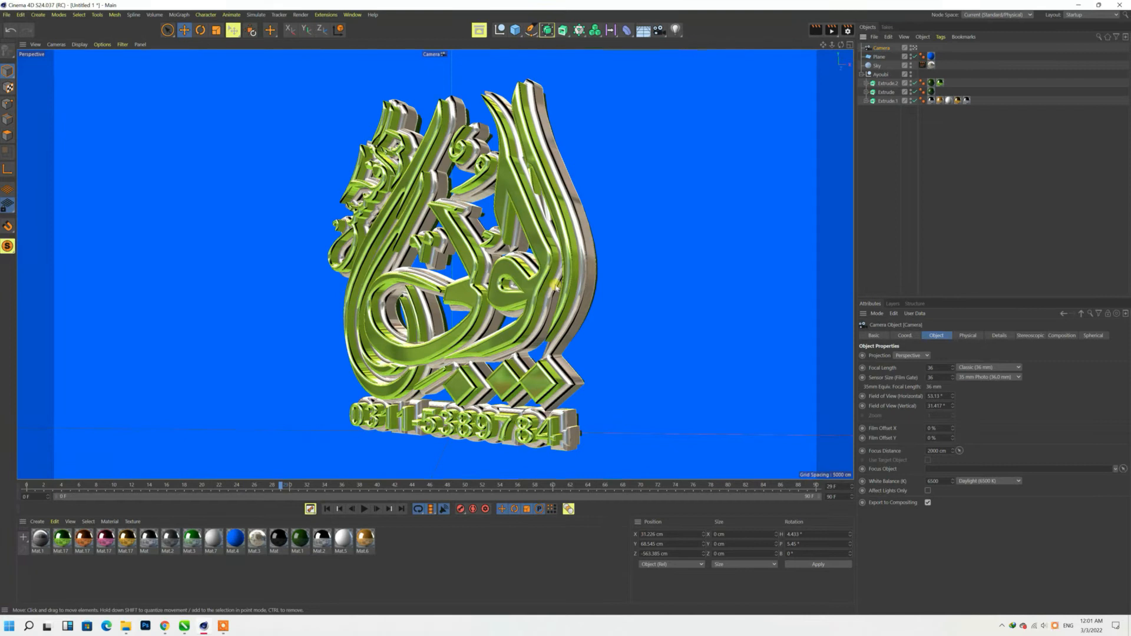
- Delete the extra second material tag from the Extrude.2 object
click(933, 84)
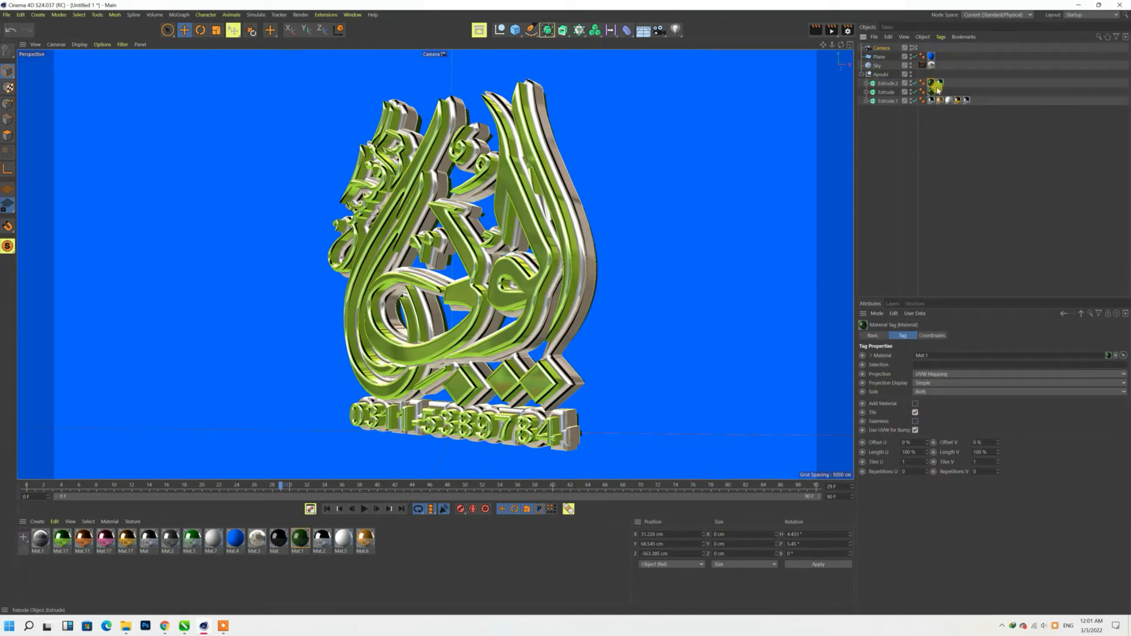
key(Delete)
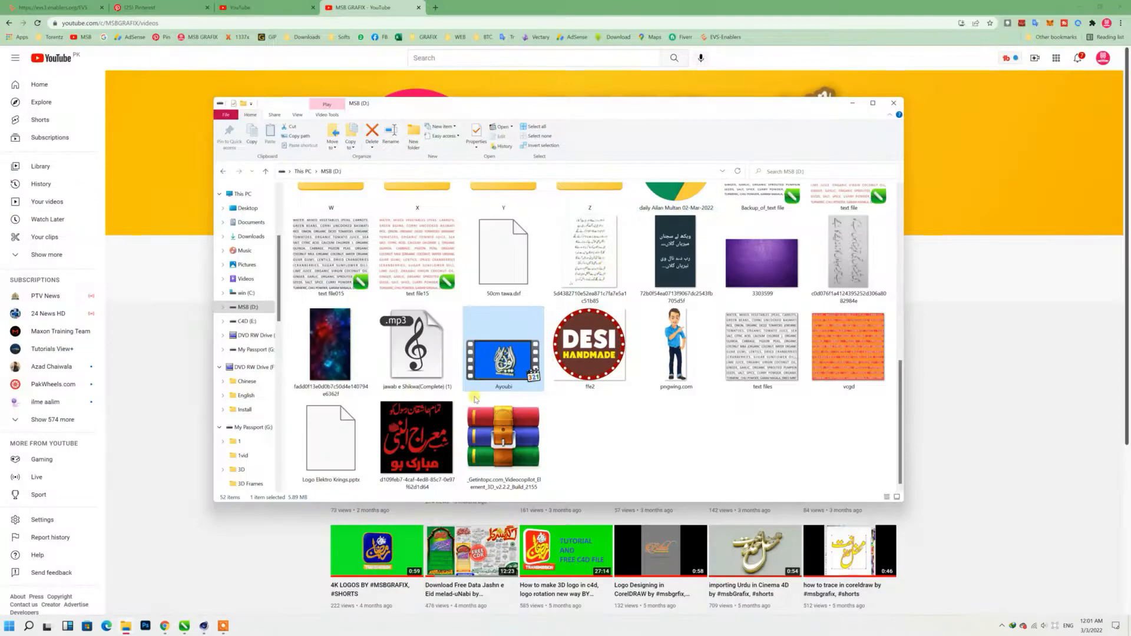
- Minimize the open windows, switch to Filmora9 and create a new 16:9 widescreen project
mouse_move(169, 629)
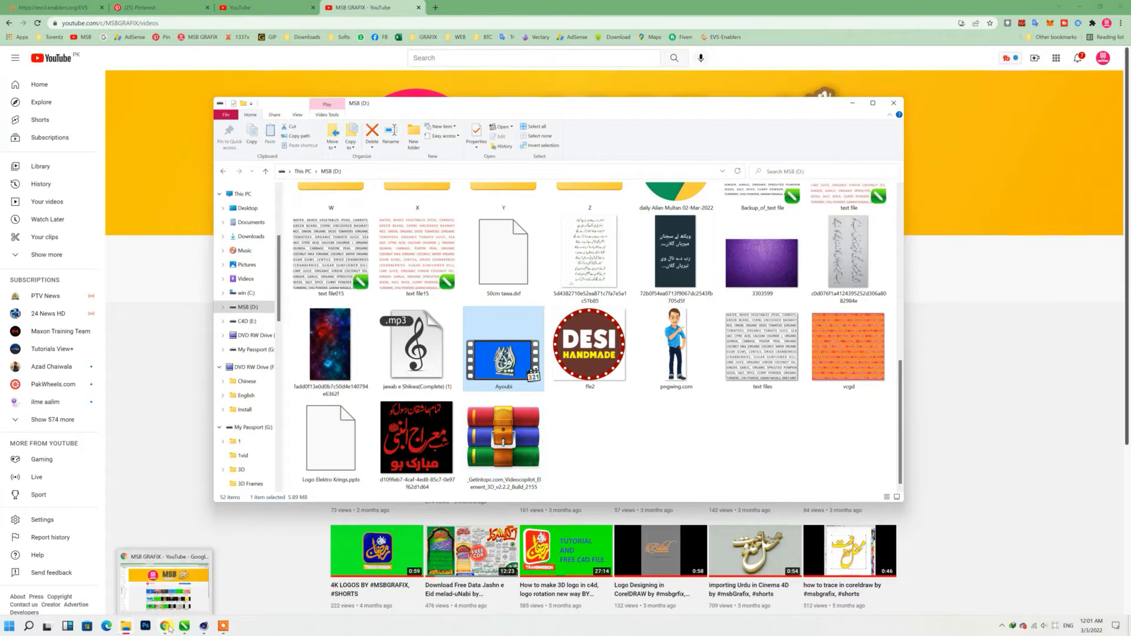
click(852, 104)
click(1082, 7)
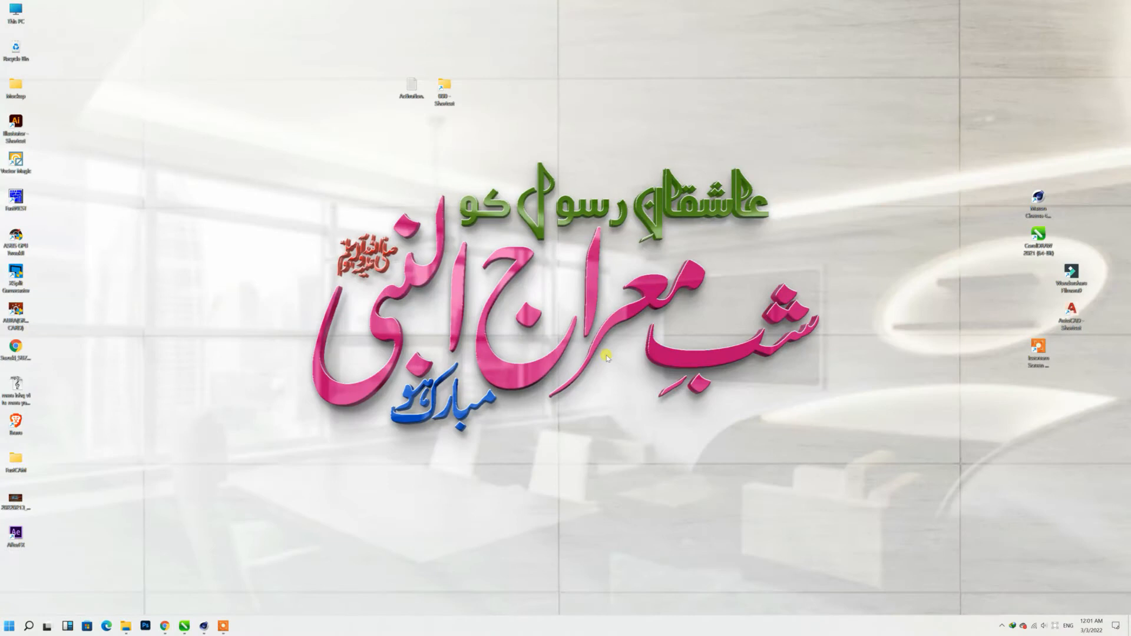
mouse_move(190, 628)
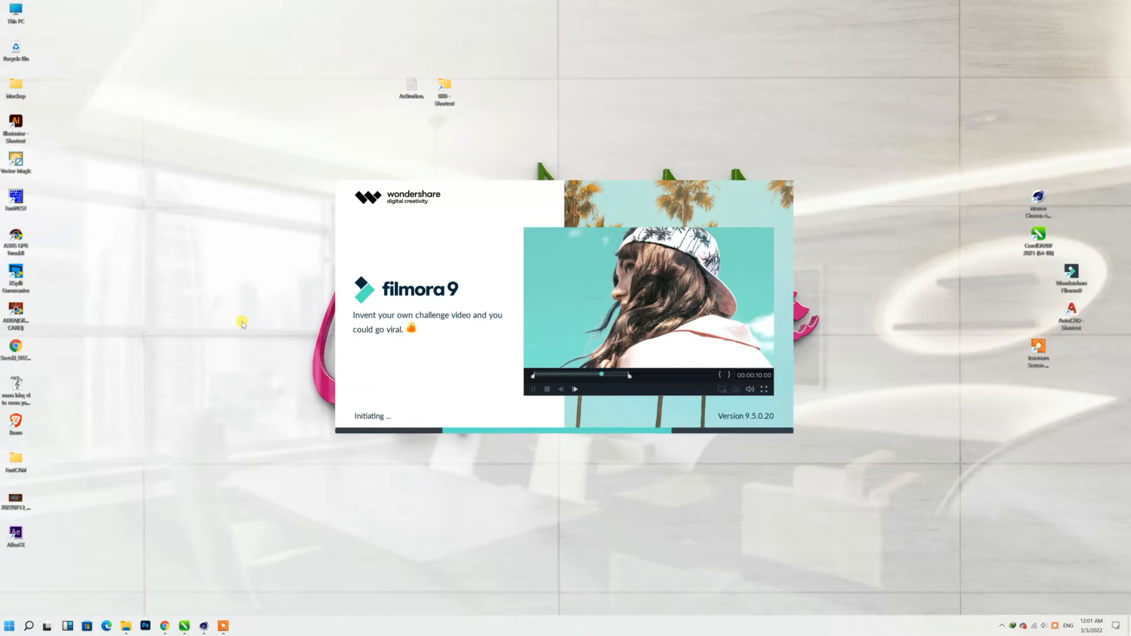
click(202, 626)
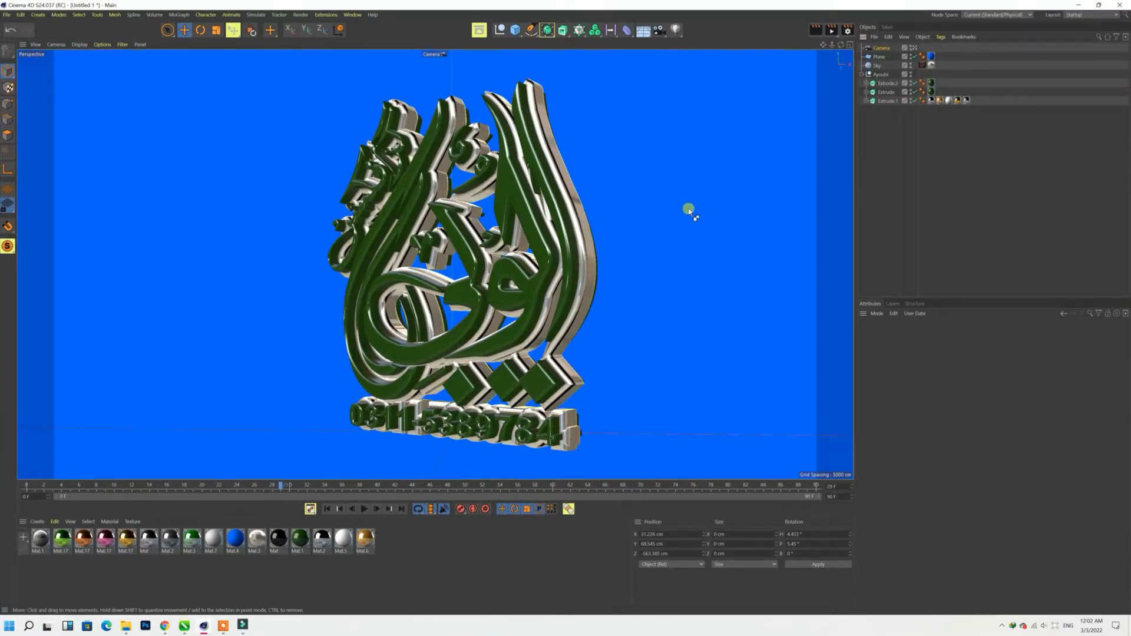
drag(691, 212, 689, 211)
click(1082, 5)
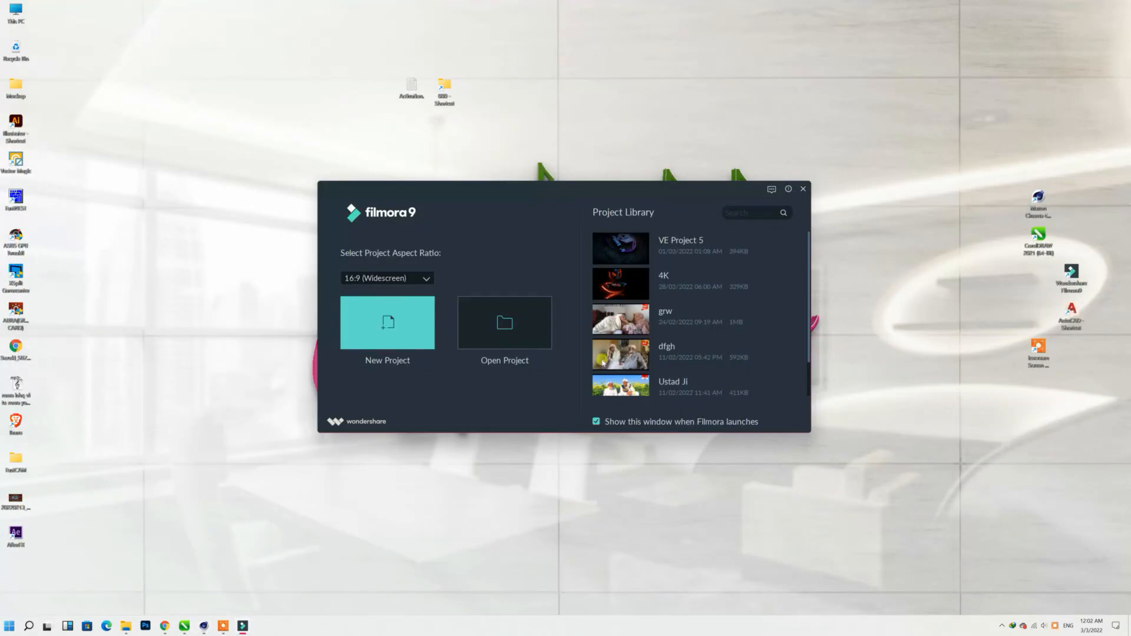
click(393, 332)
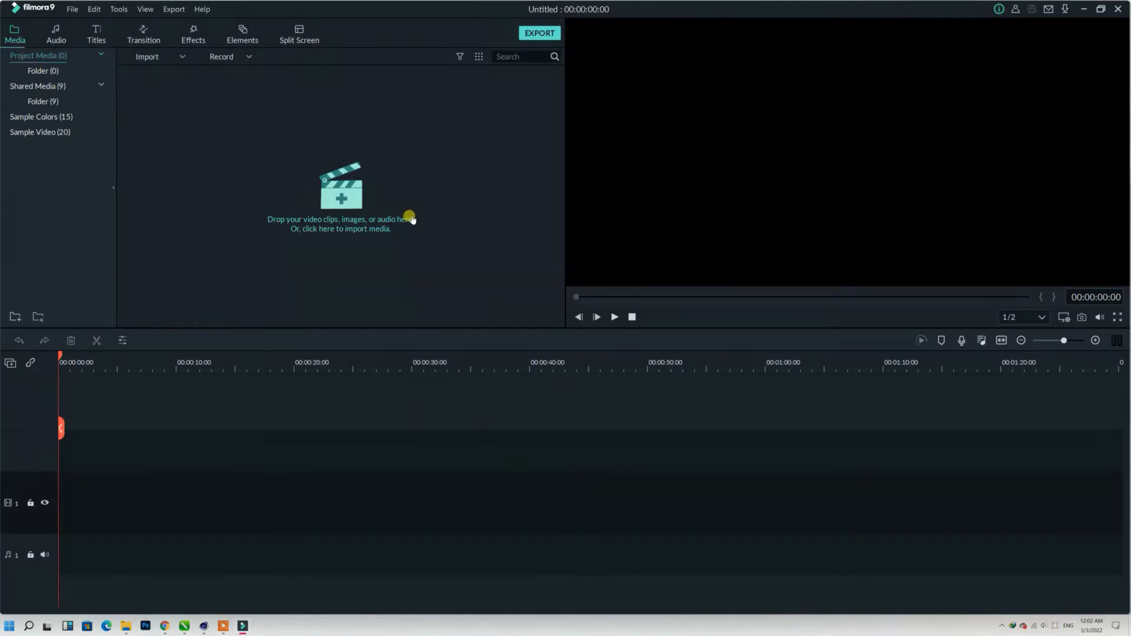
- Import the Ayoubi video from the MSB (D:) drive into the project media
click(795, 436)
click(406, 220)
click(121, 23)
click(91, 23)
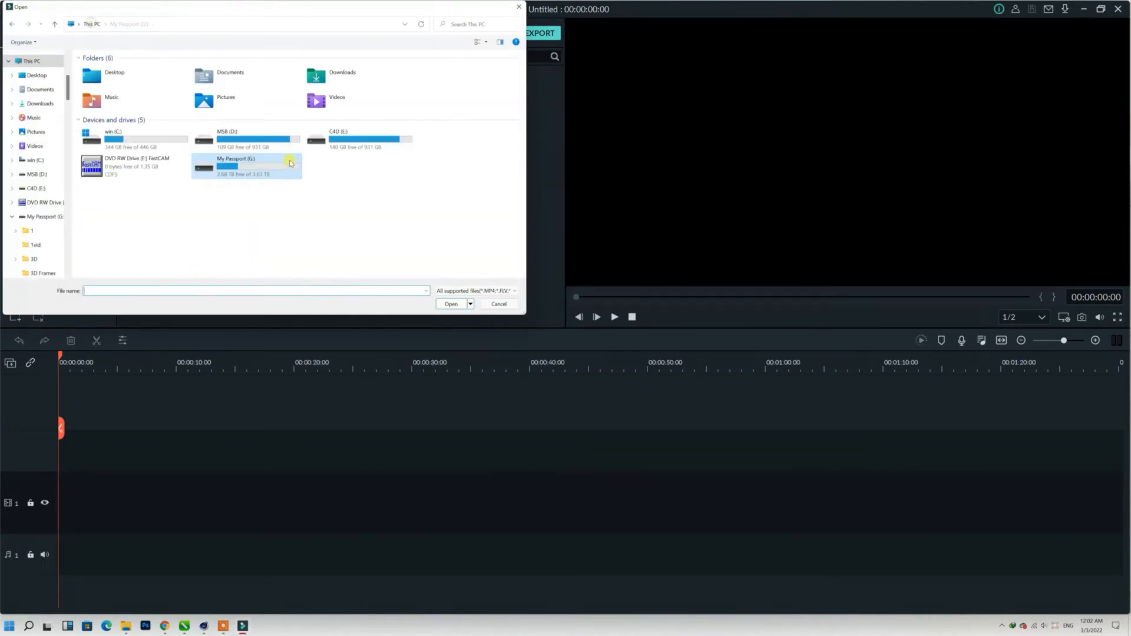
double_click(235, 142)
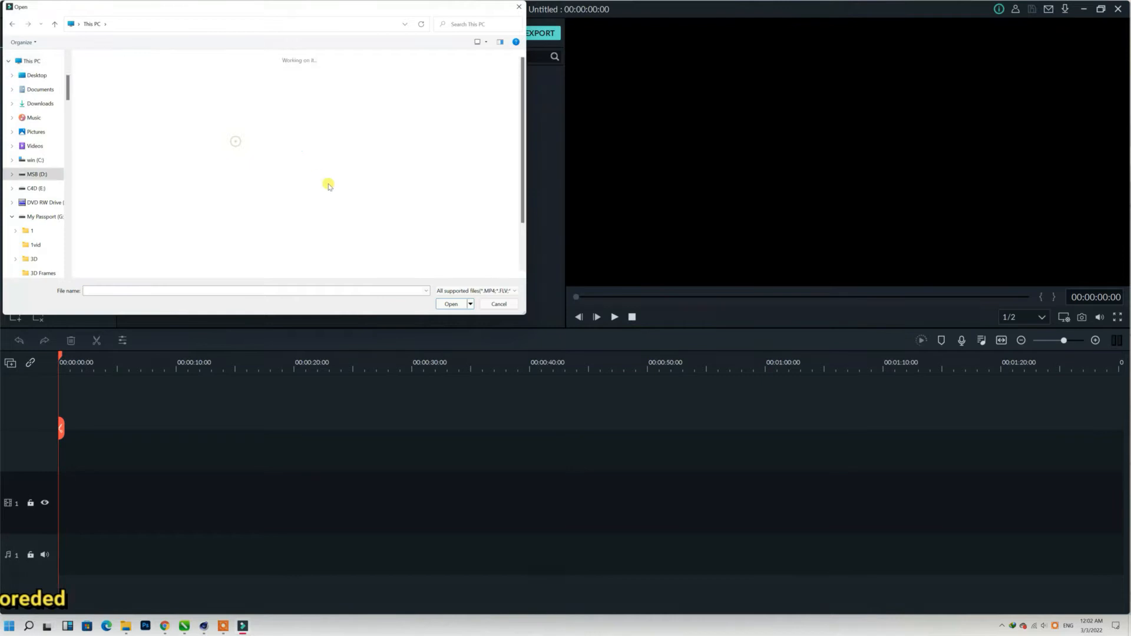
double_click(207, 240)
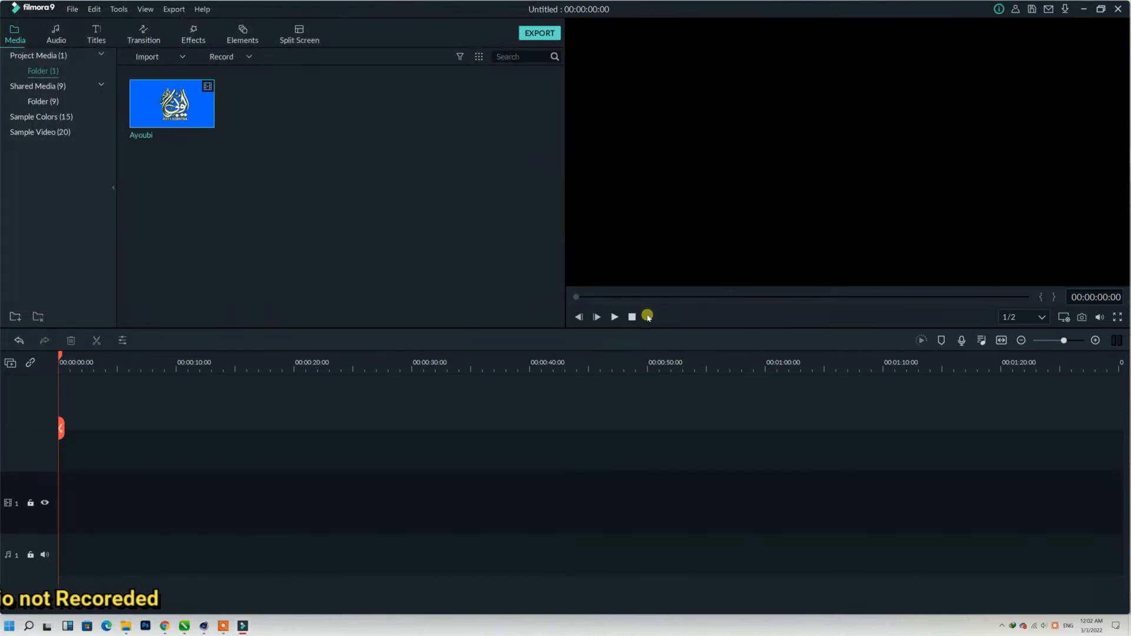
- Place the shared Pexels cloud video three times end to end on video track 1, keeping the project at 1920 x 1080 25fps
click(64, 119)
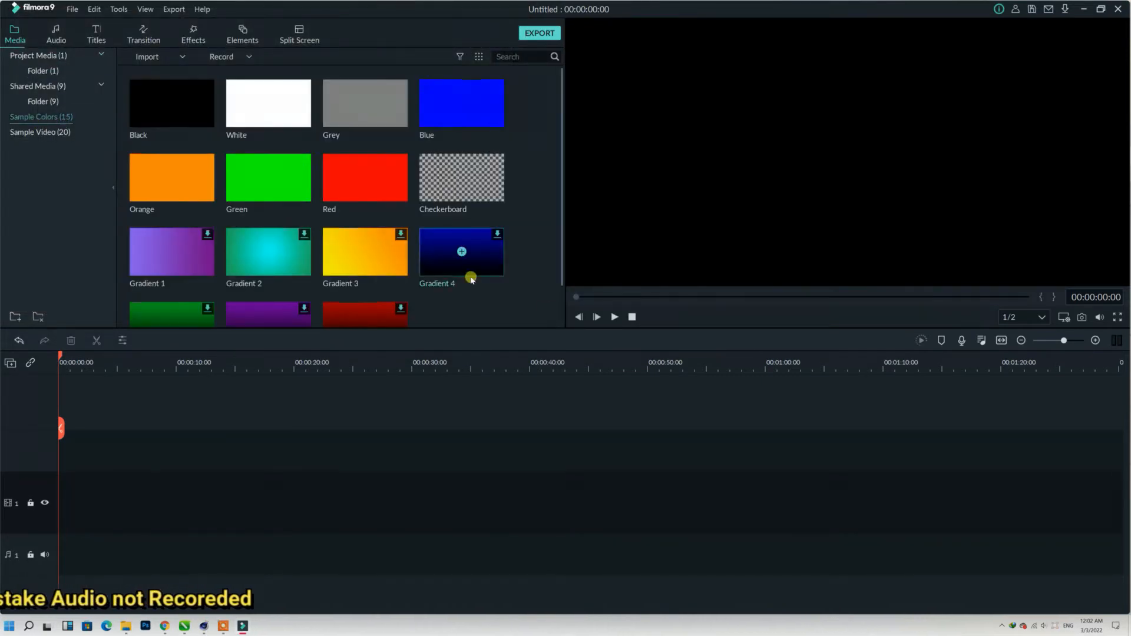
click(64, 87)
drag(171, 252, 71, 499)
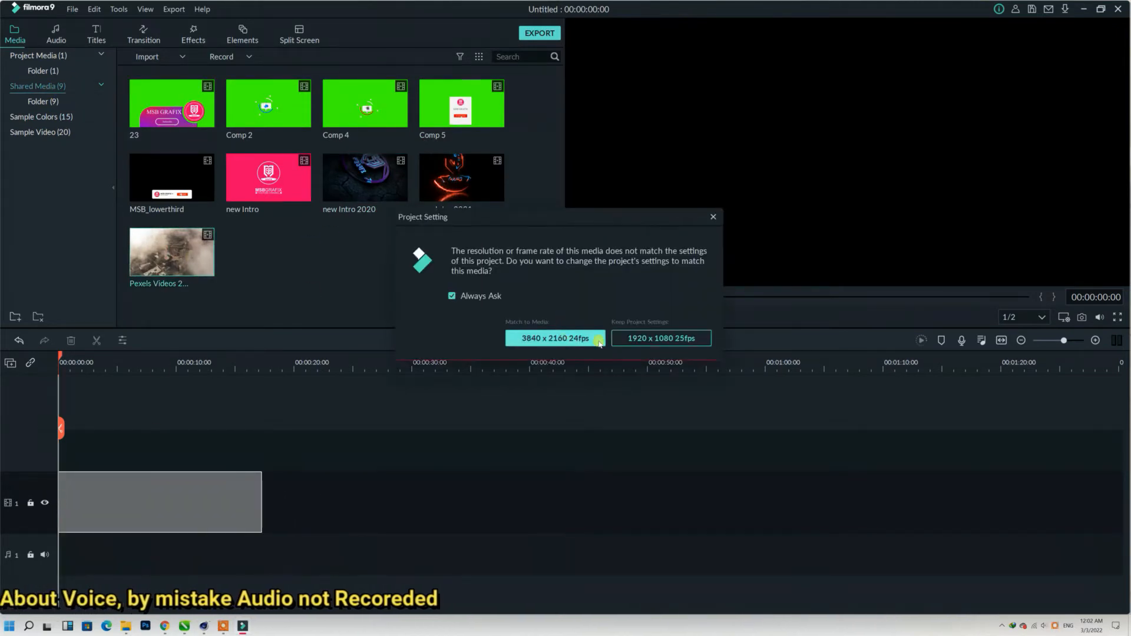
click(661, 338)
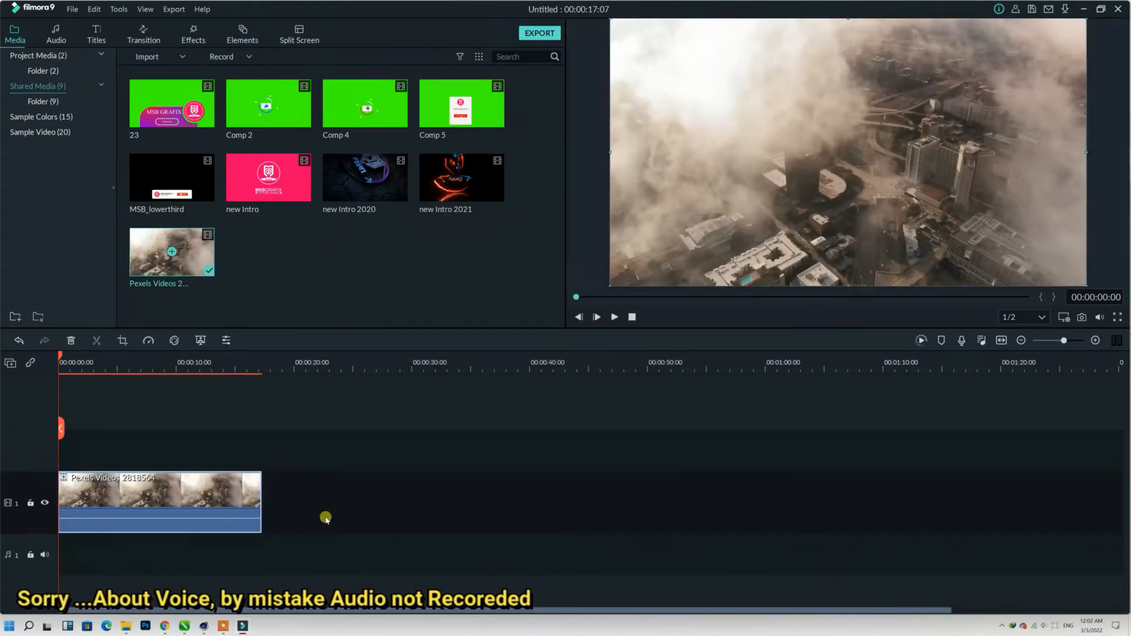
drag(197, 283, 270, 503)
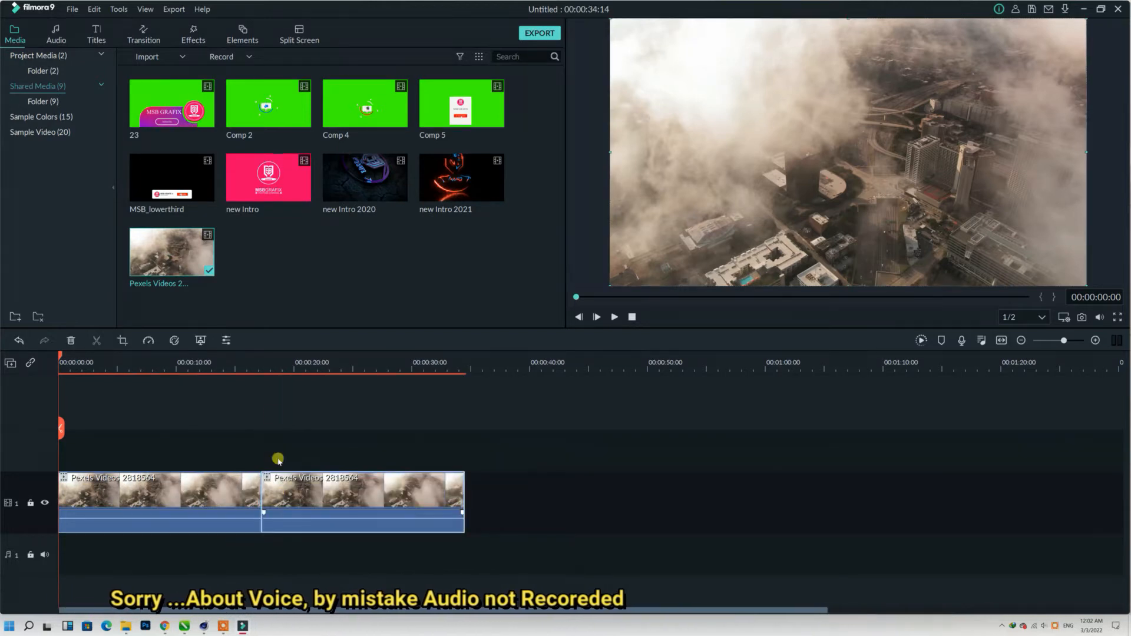
drag(190, 255, 469, 550)
- Play the timeline fitted to the window and compare playback quality at Full, 1/2 and 1/8, finishing on 1/2
click(50, 70)
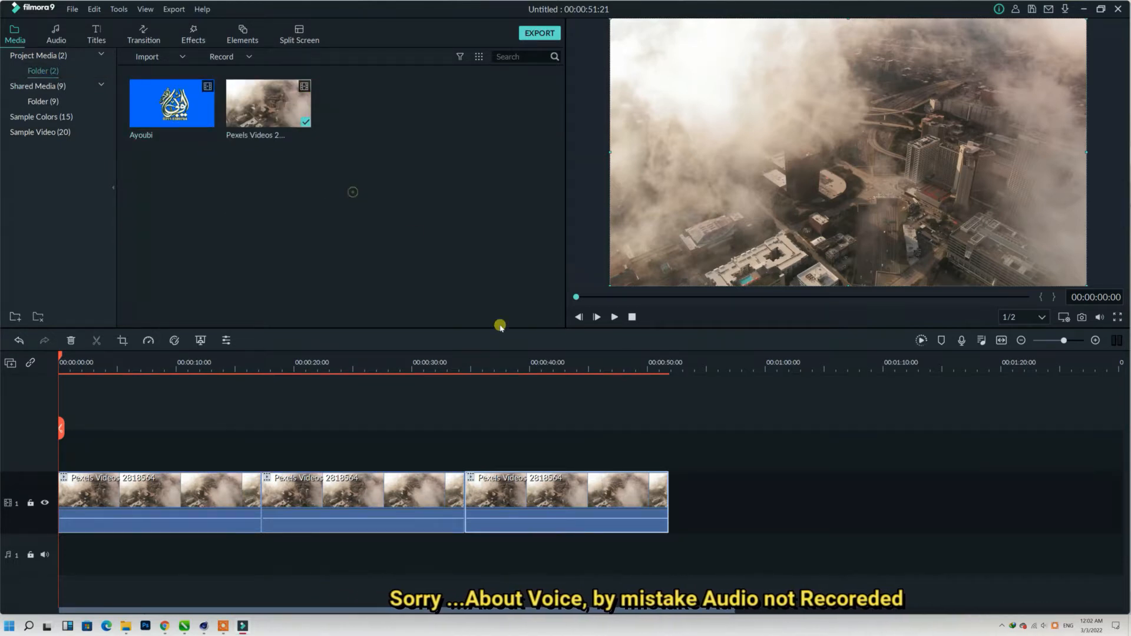
click(614, 318)
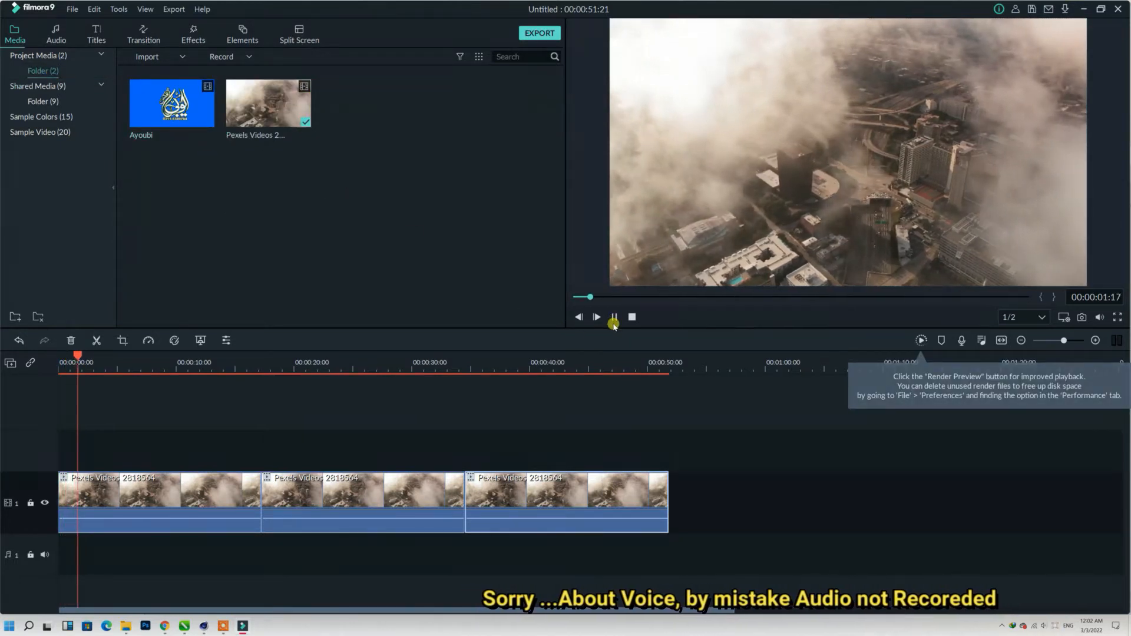
click(1010, 317)
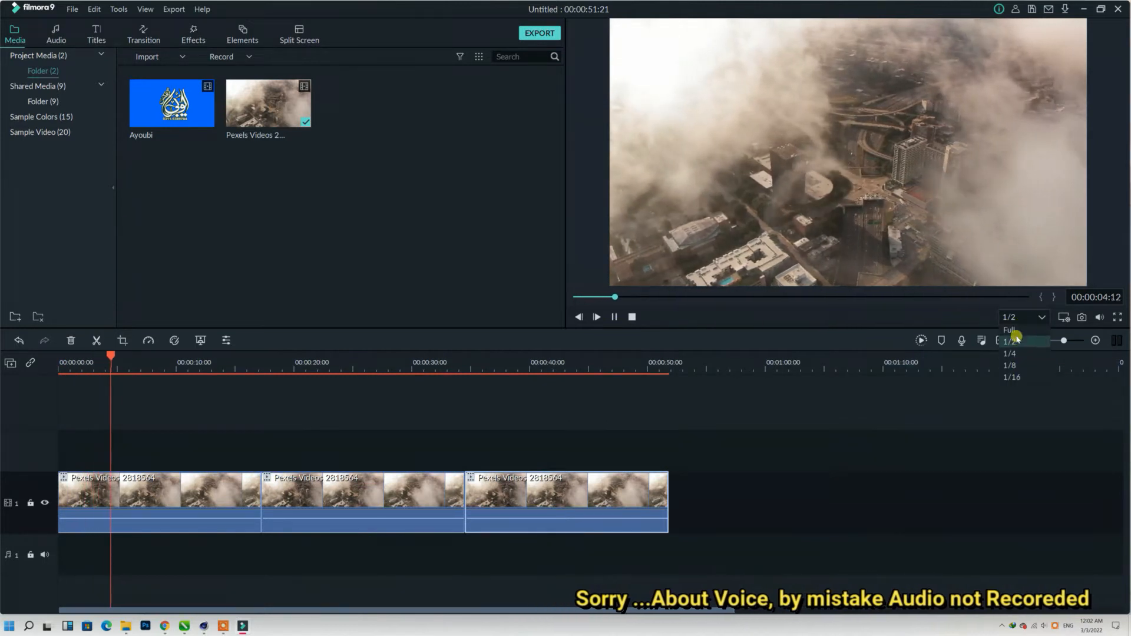
click(1009, 329)
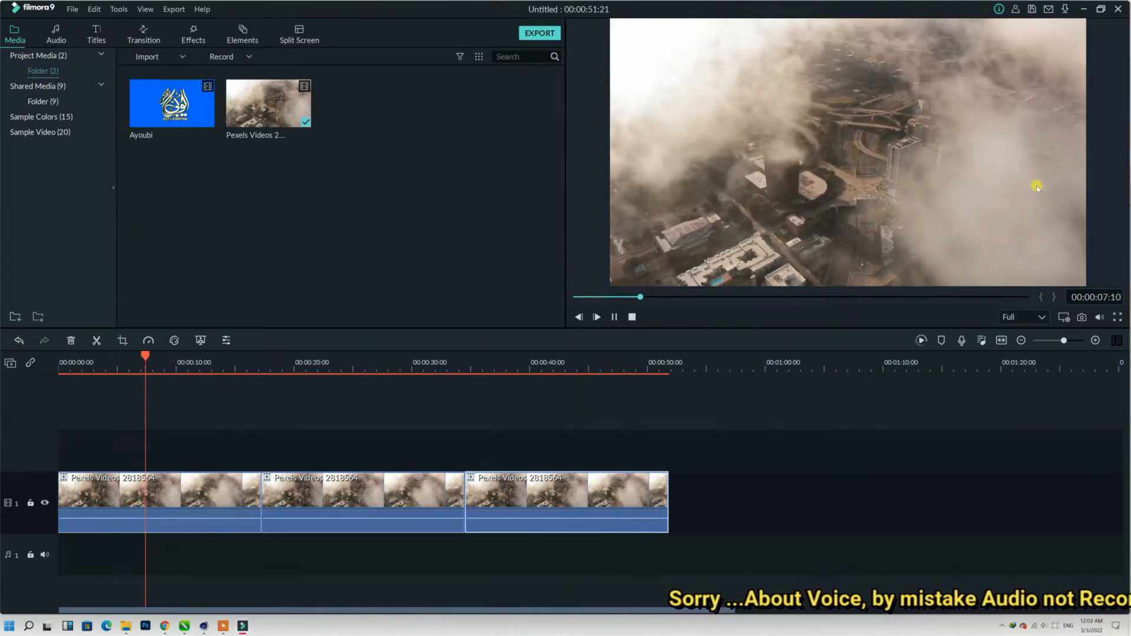
click(1001, 341)
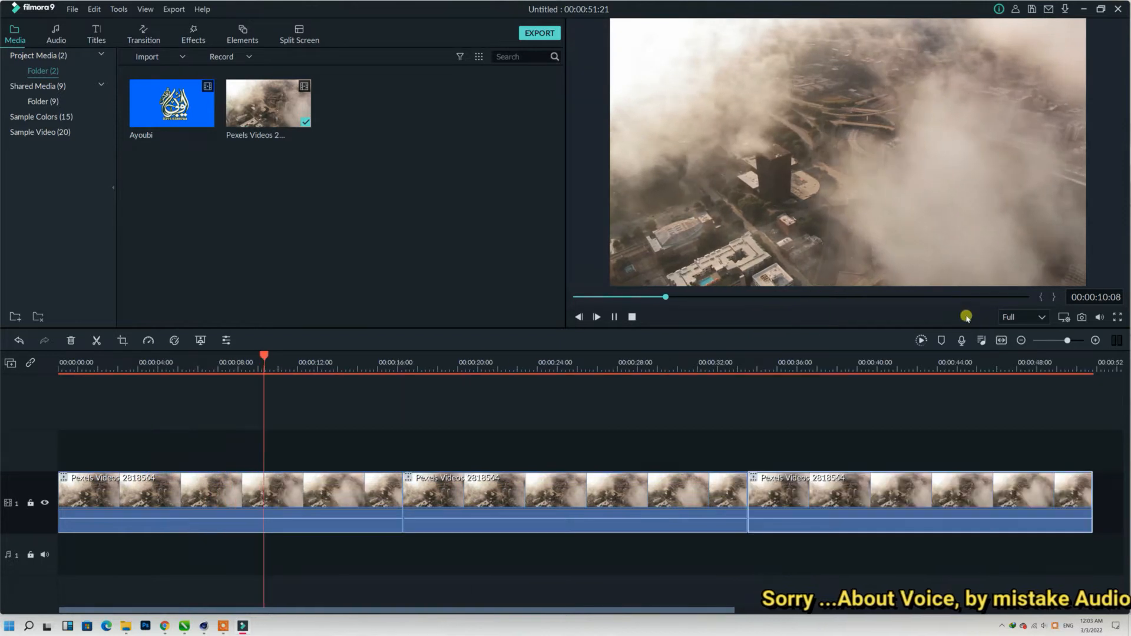
click(1010, 318)
click(1009, 342)
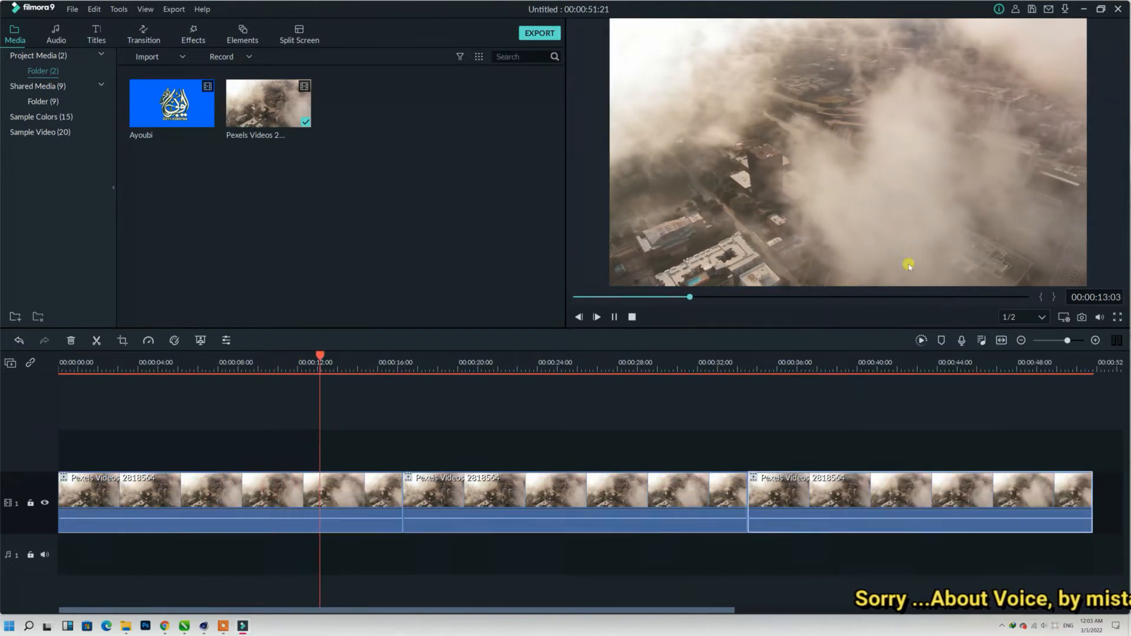
click(1011, 318)
click(1010, 365)
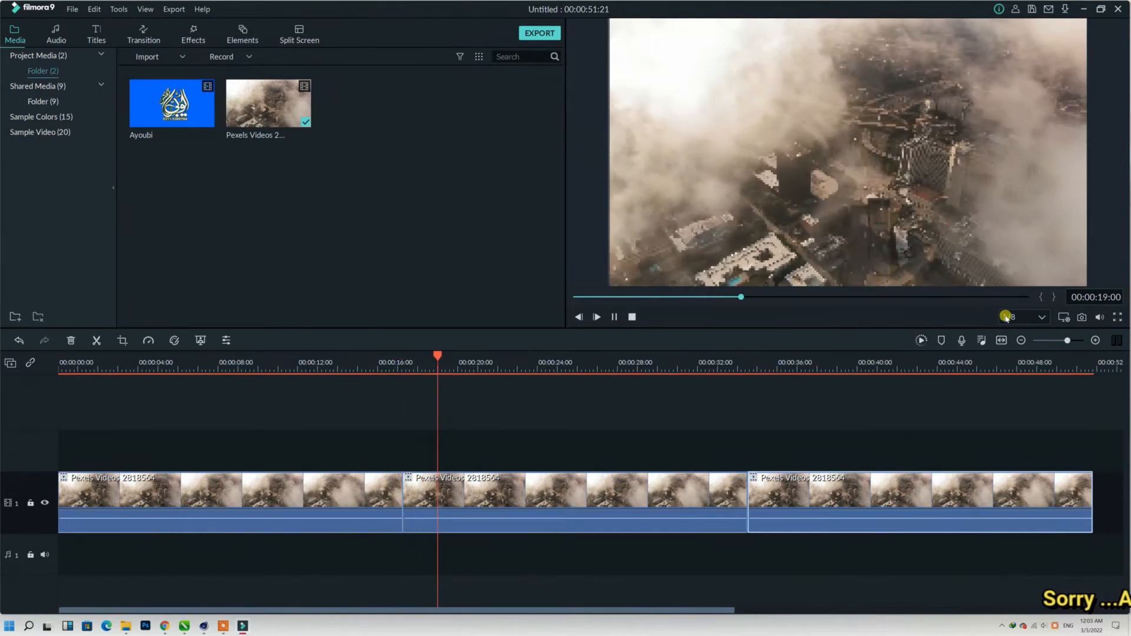
click(1010, 342)
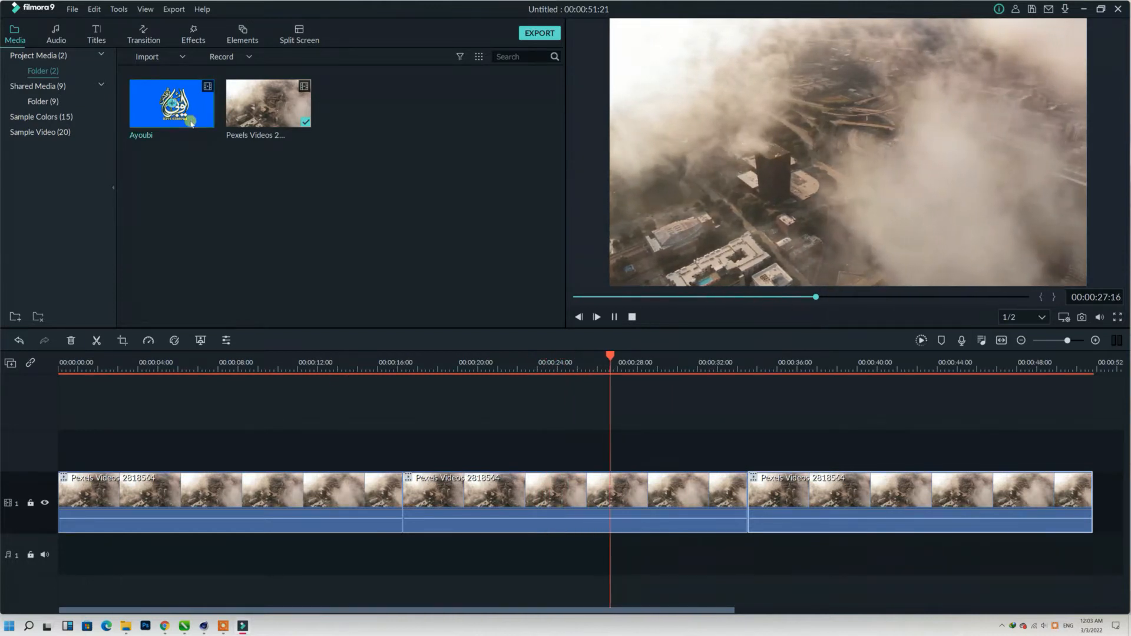
- Add the Ayoubi logo clip to video track 2 at the start of the timeline and play it back
drag(179, 115, 67, 445)
click(101, 367)
drag(105, 358, 42, 363)
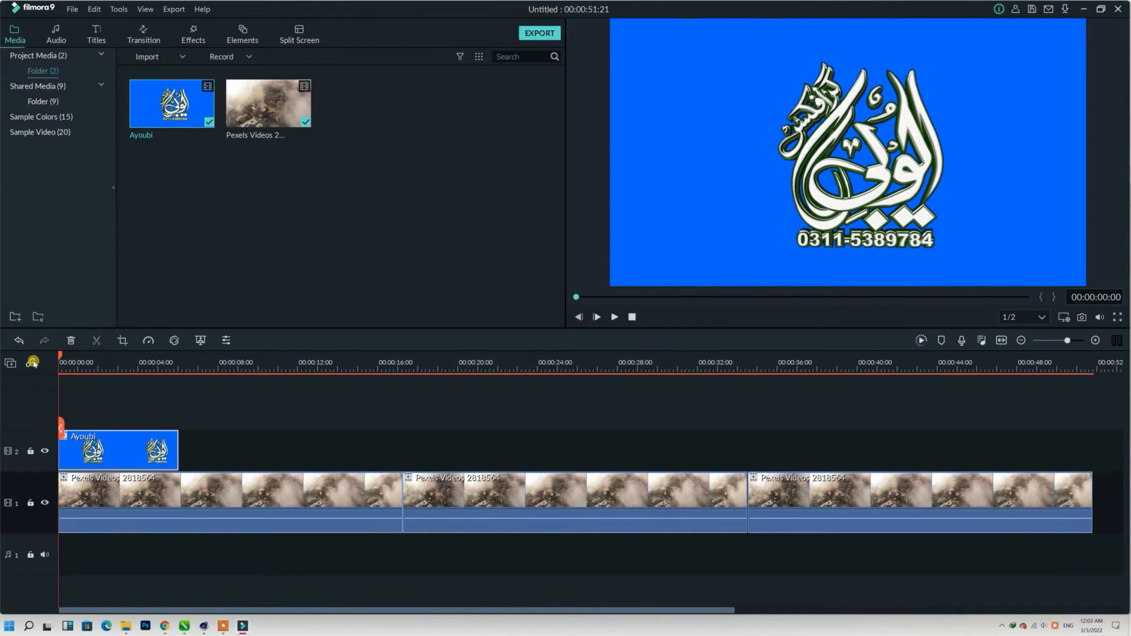
key(space)
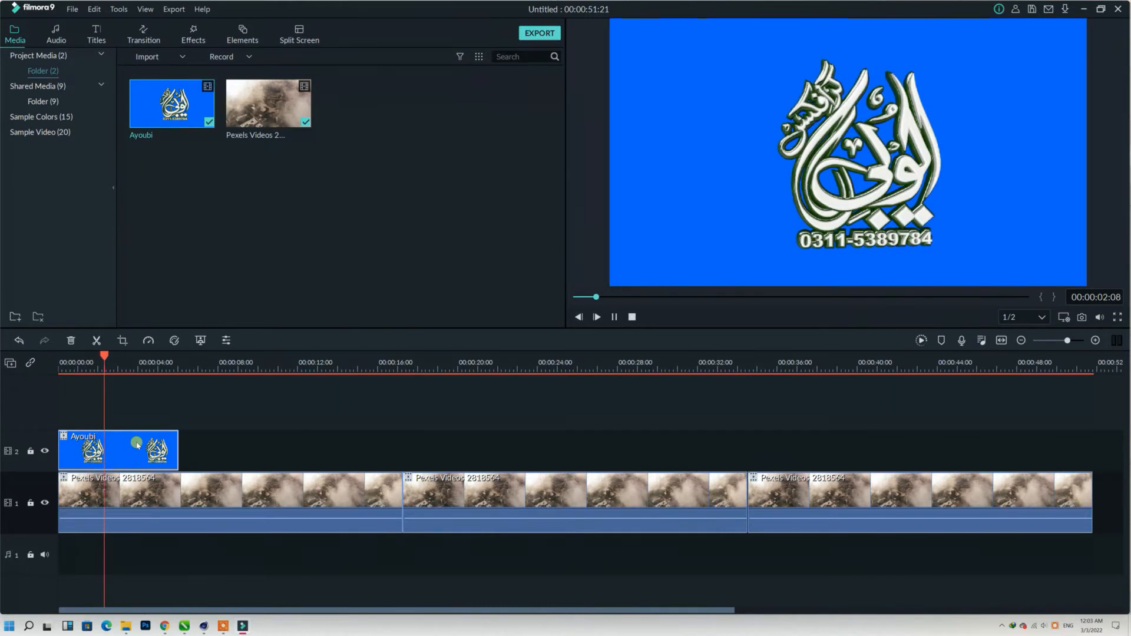
click(189, 383)
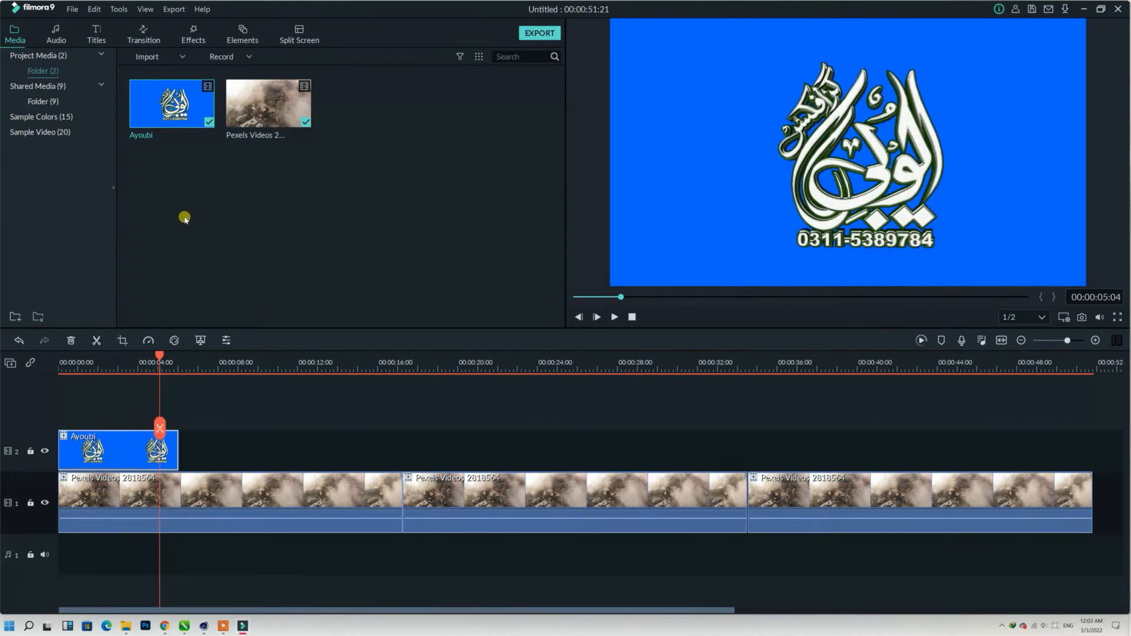
- Key out the Ayoubi clip's blue background with Green Screen, sampling the blue and setting offset 16, tolerance 55 and edge feather 2.07
click(131, 497)
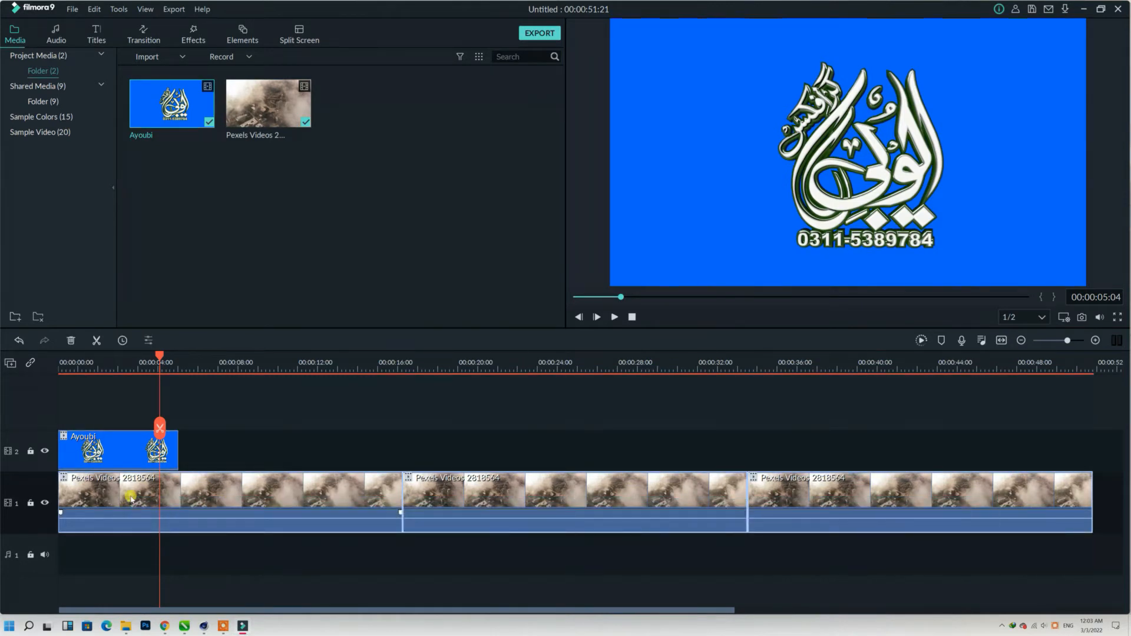
click(224, 424)
click(117, 450)
drag(148, 355, 128, 355)
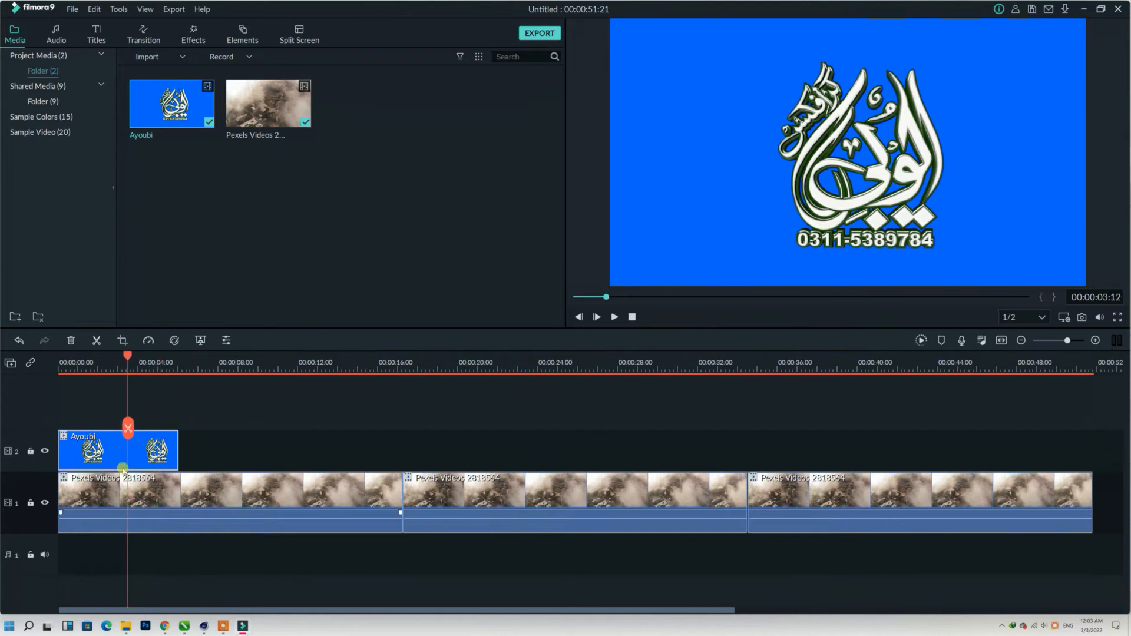
right_click(150, 451)
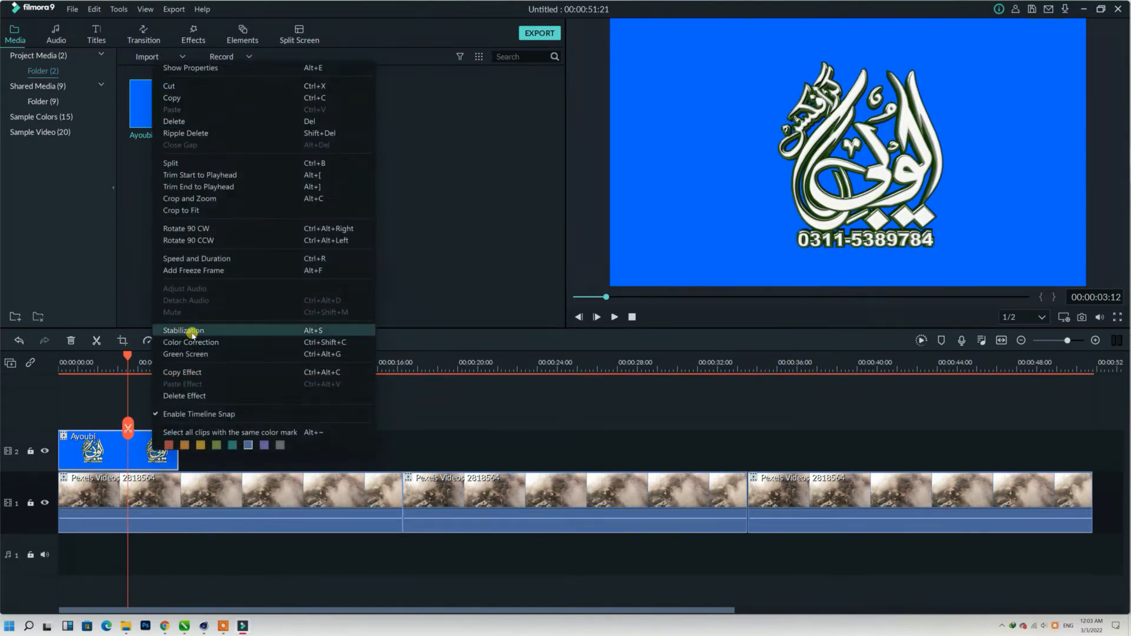
click(332, 354)
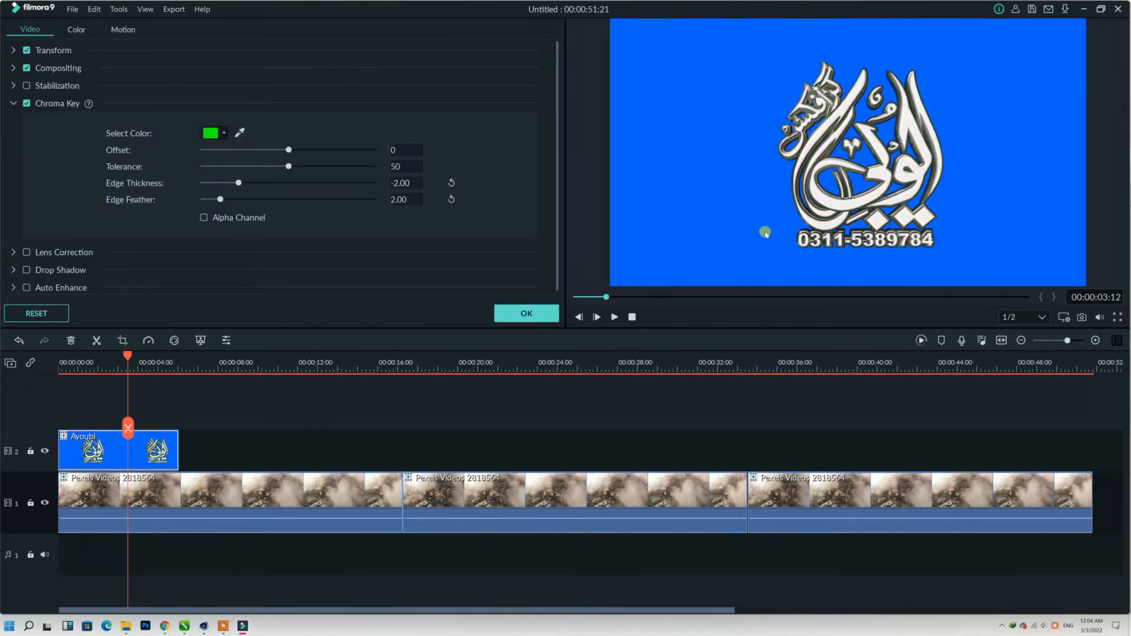
click(241, 134)
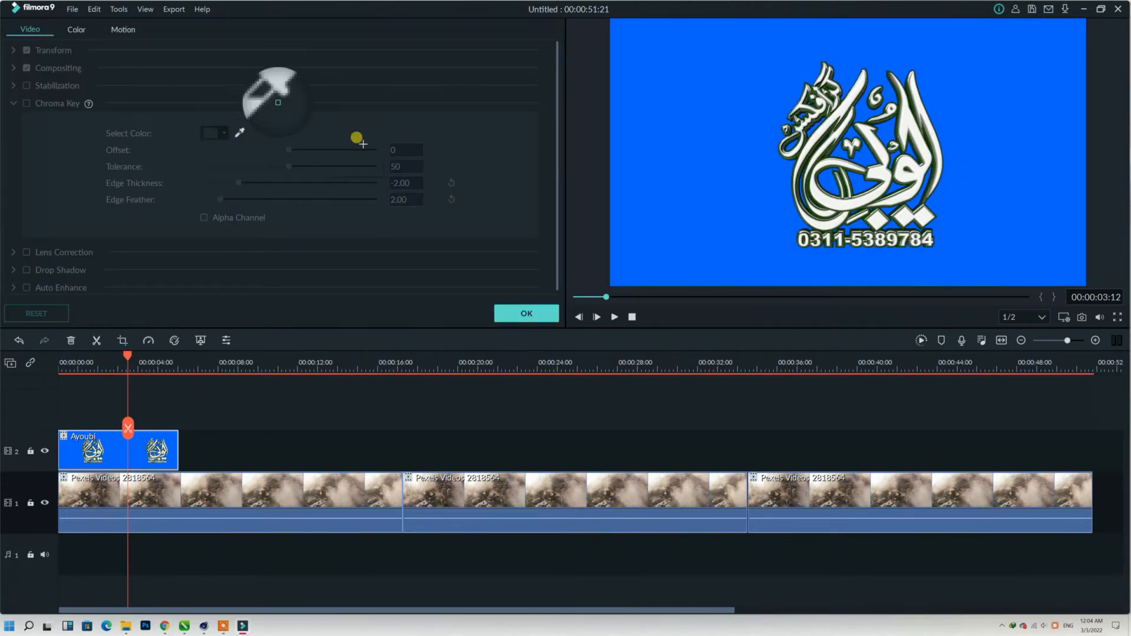
click(658, 152)
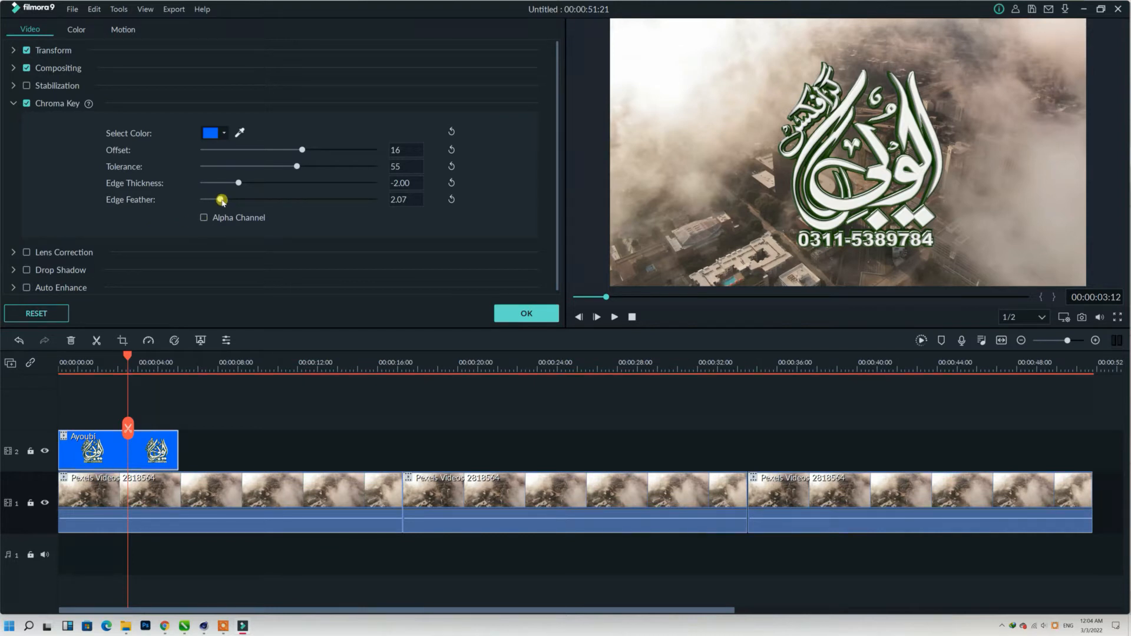
click(545, 316)
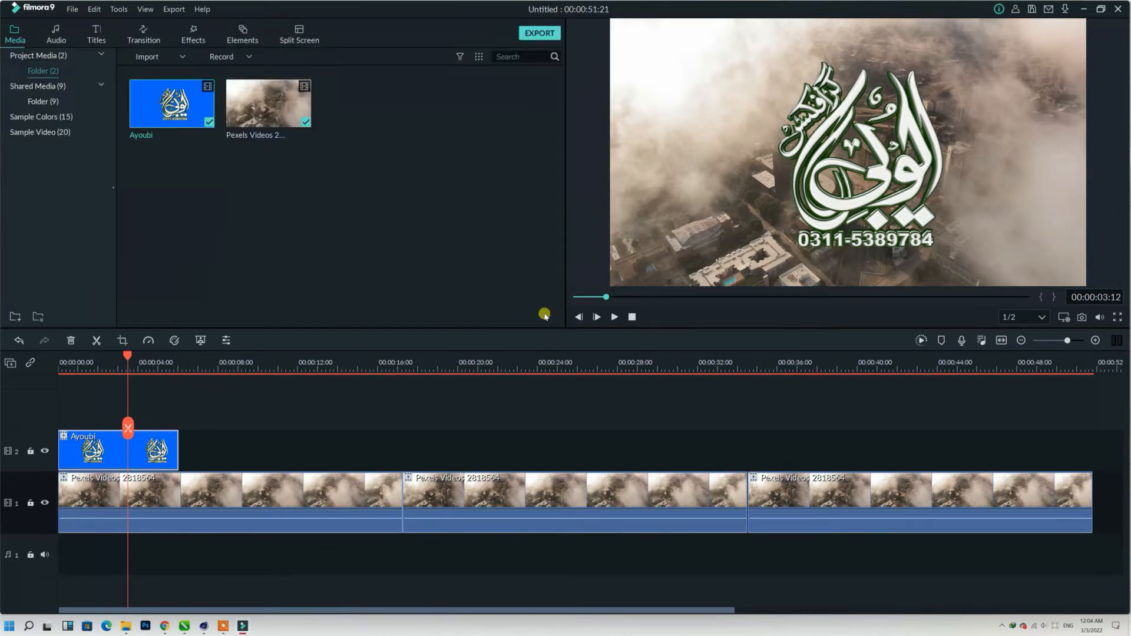
- Play the keyed logo over the cloud footage from near the start of the timeline to review the composite
drag(129, 355, 63, 357)
key(space)
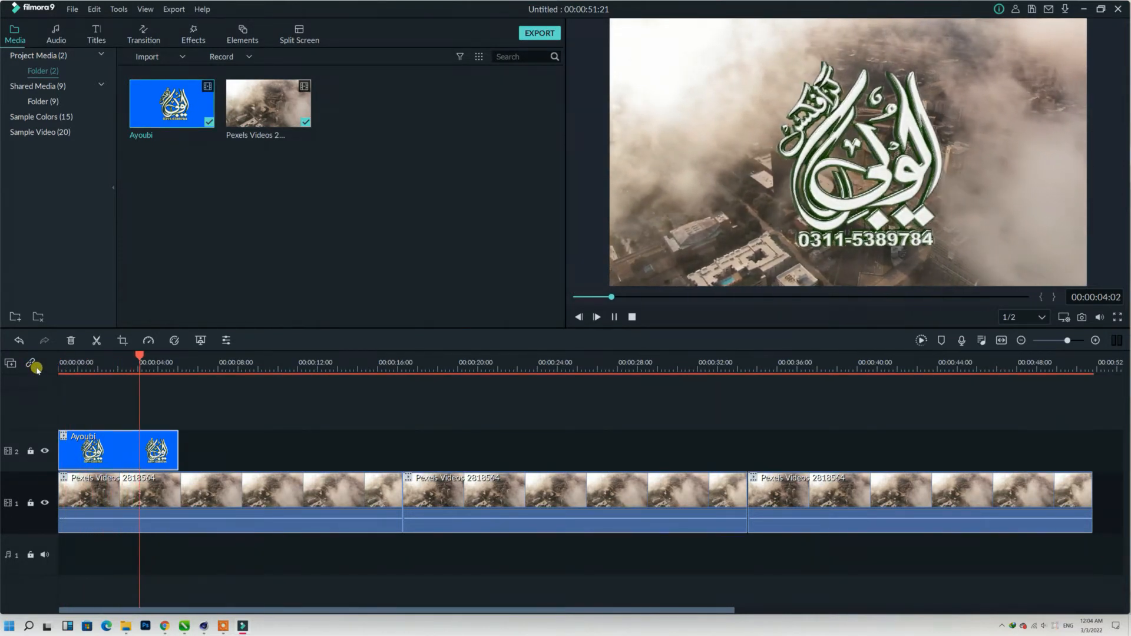
key(space)
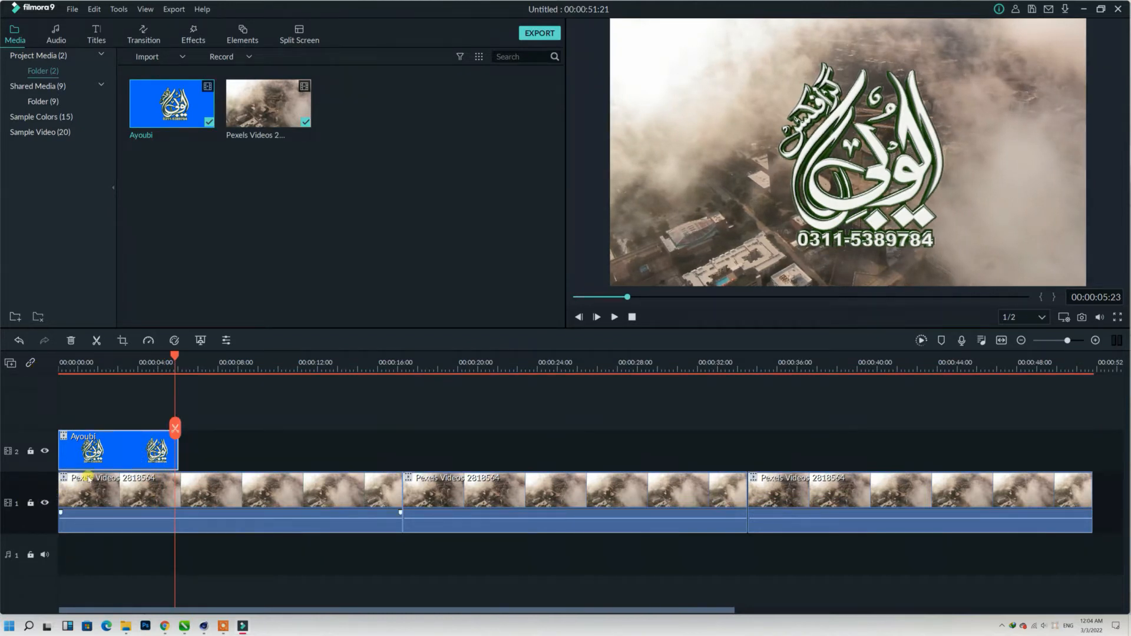
- Scale the Ayoubi clip to 40% and move the logo to the frame's lower-left corner at X -679.5, Y -273.0
double_click(108, 455)
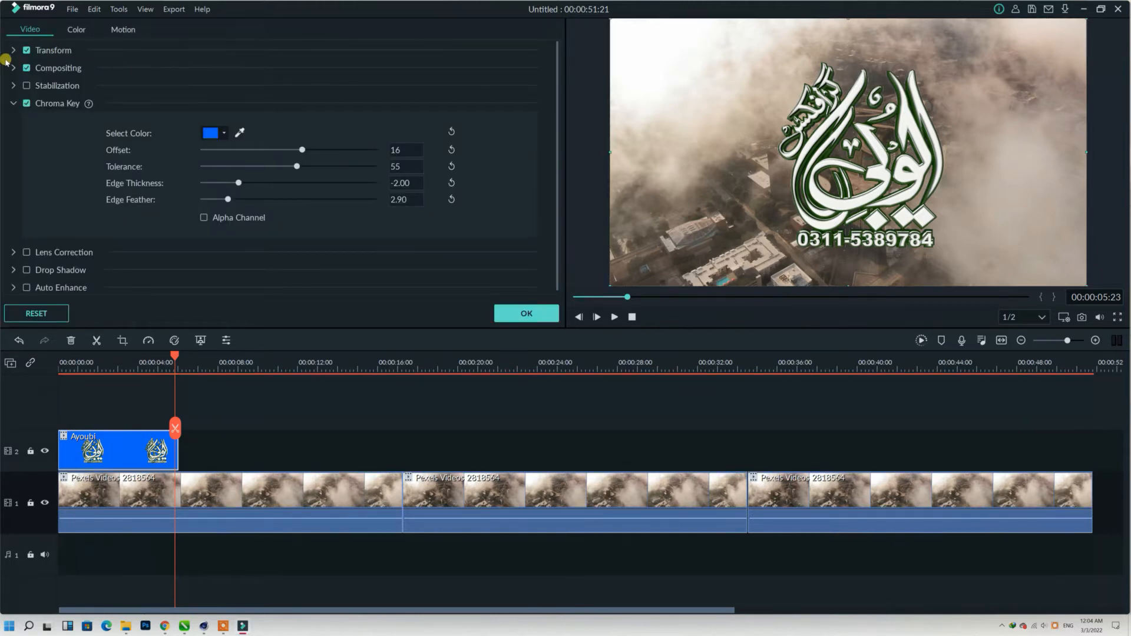
click(36, 50)
drag(247, 116, 226, 120)
drag(825, 169, 648, 250)
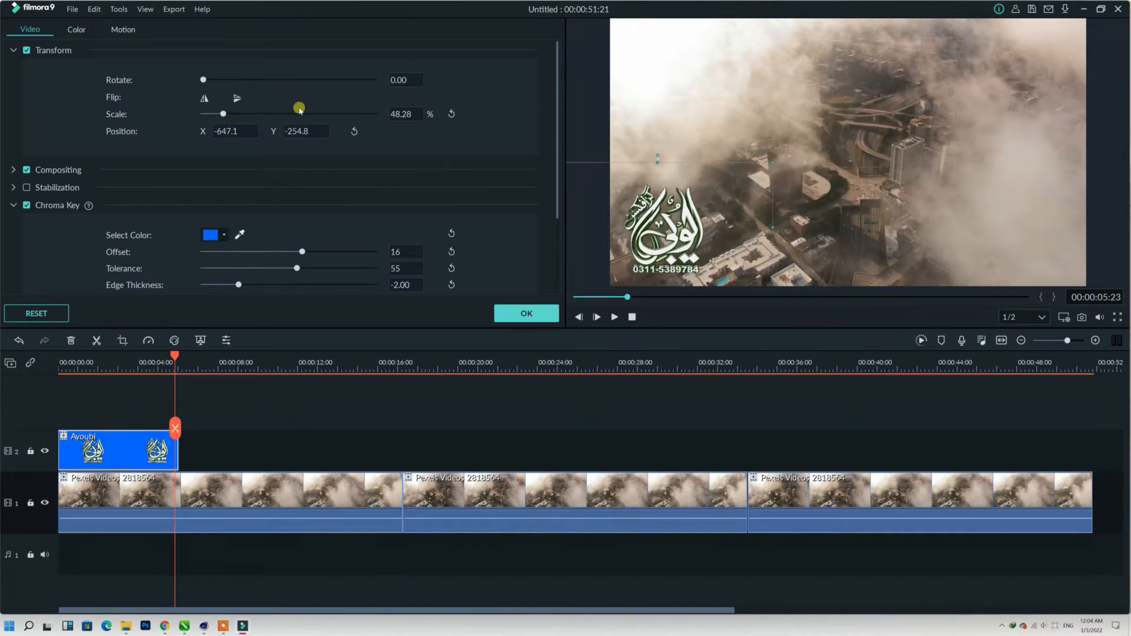
drag(223, 114, 217, 113)
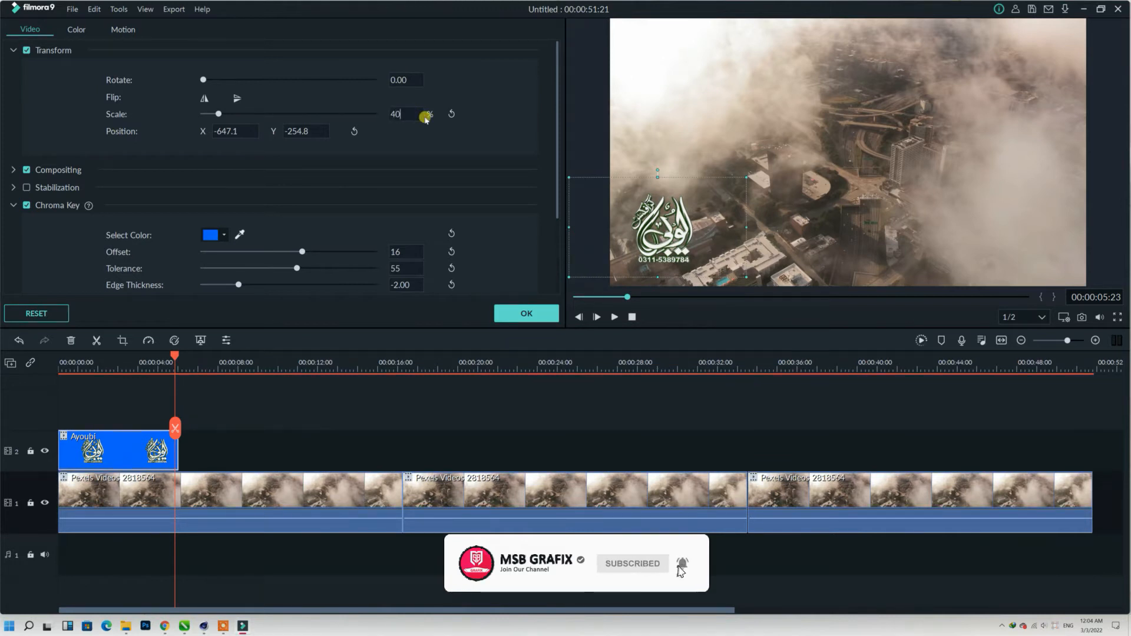
click(399, 81)
drag(654, 238, 647, 247)
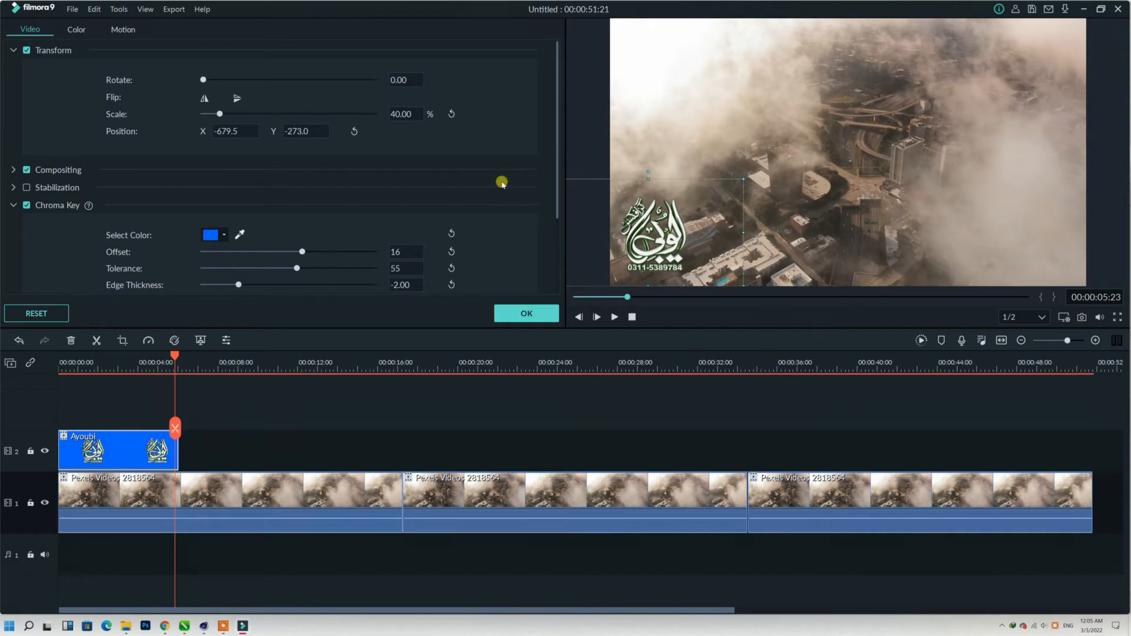
click(520, 313)
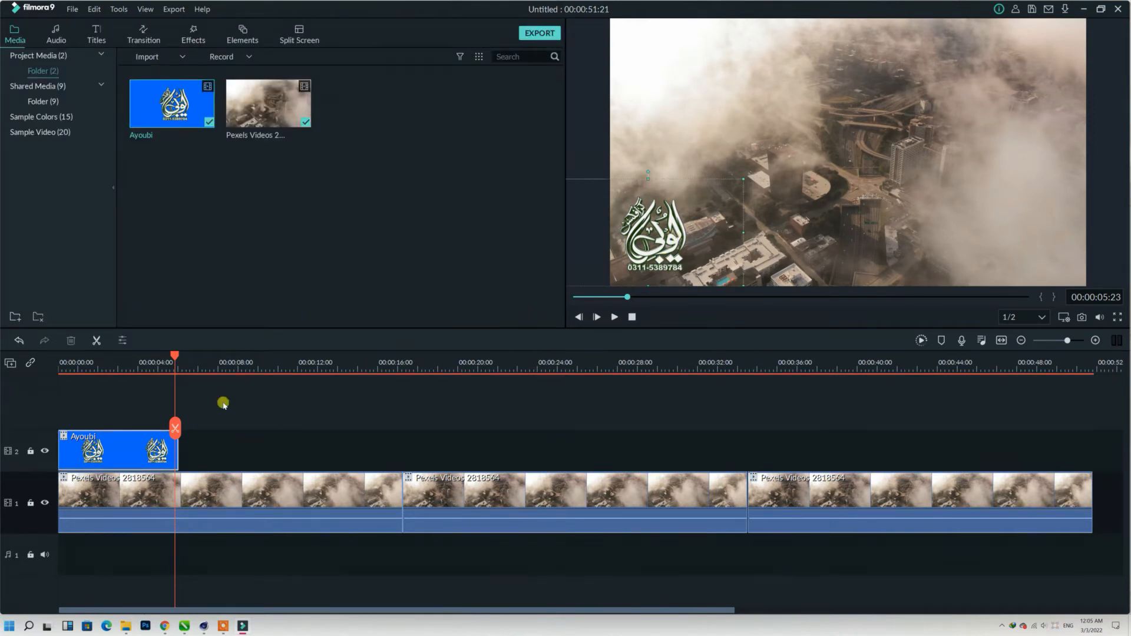
- Play the composite from the start of the timeline to check the small corner logo over the clouds
drag(160, 355, 59, 361)
key(space)
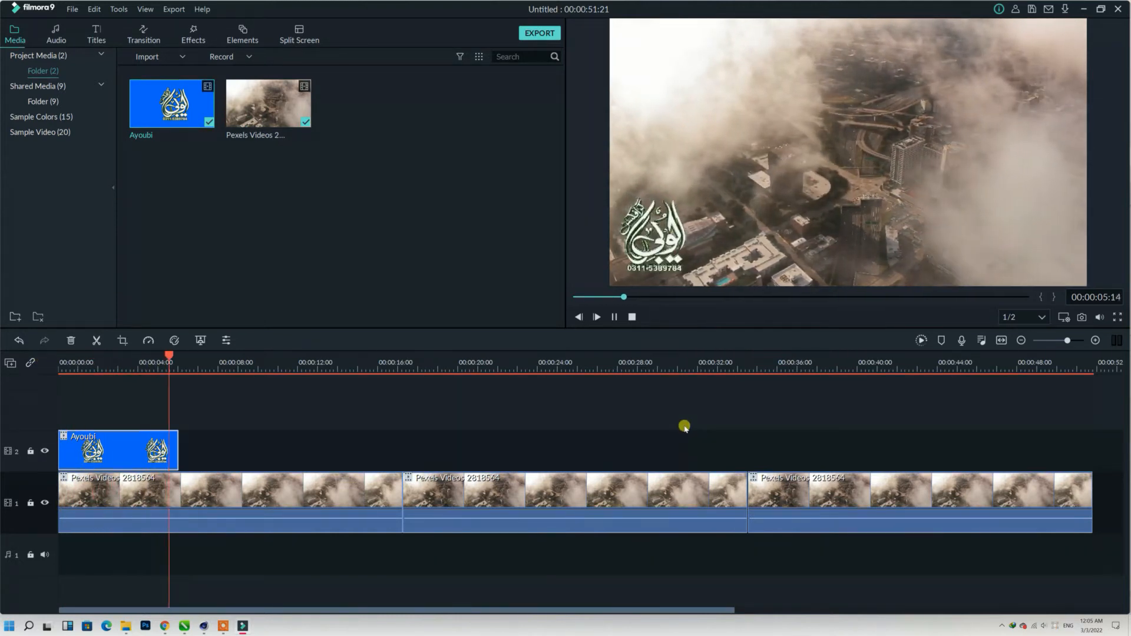
key(space)
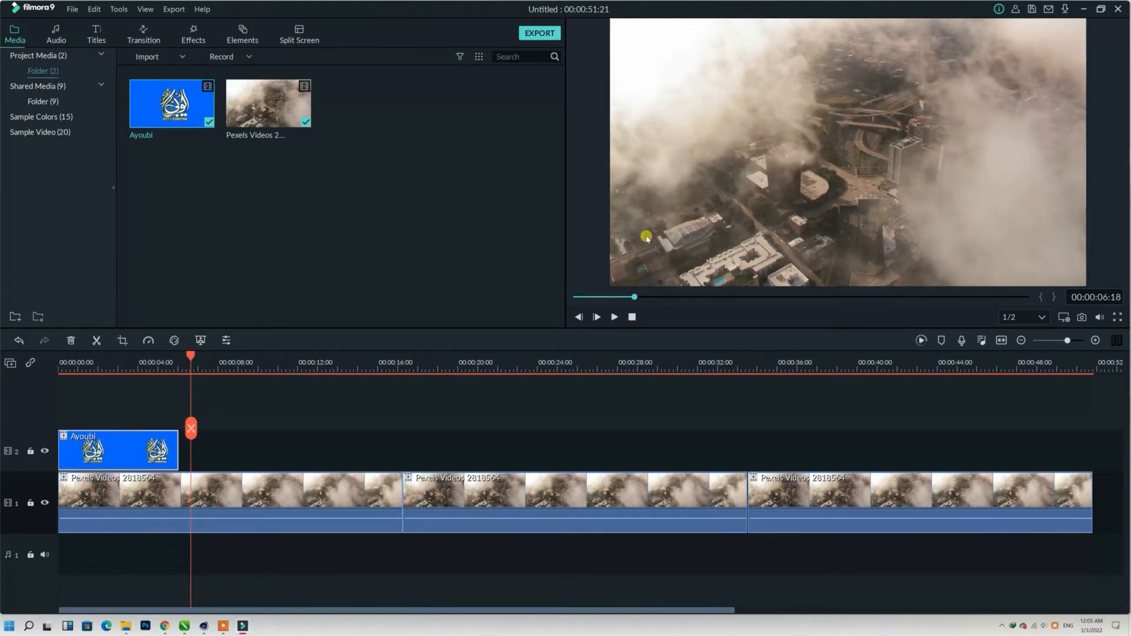
- Lock video track 1 and paste seven copies of the keyed Ayoubi clip on track 2, back to back without gaps
click(30, 504)
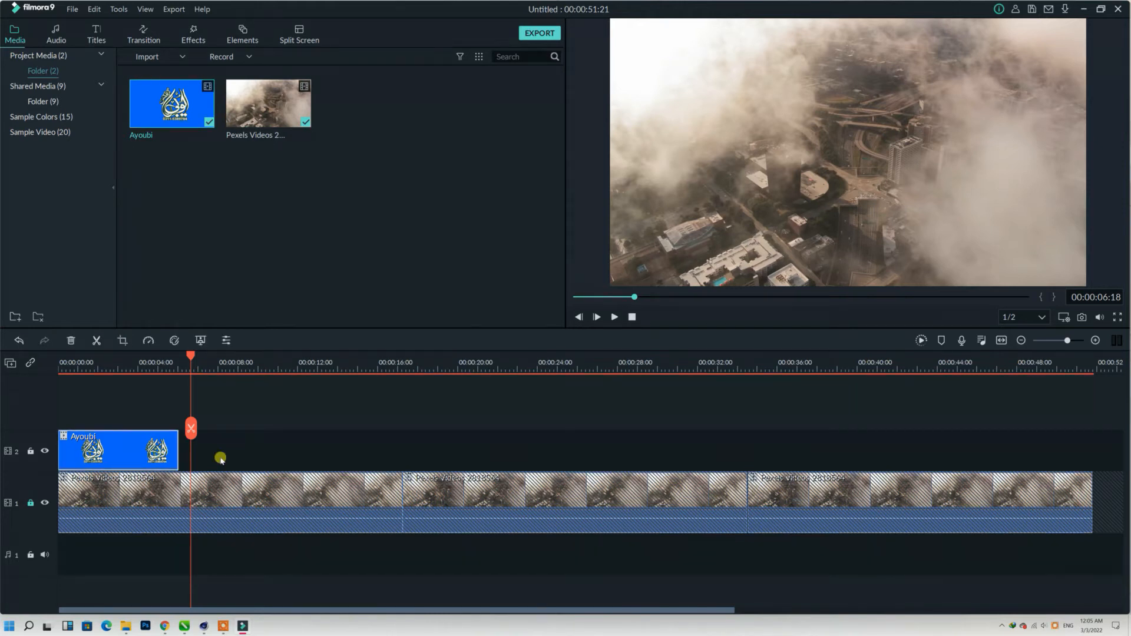
key(ctrl+v)
key(ctrl+v)
key(ctrl+v)
key(ctrl+v)
key(ctrl+v)
key(ctrl+v)
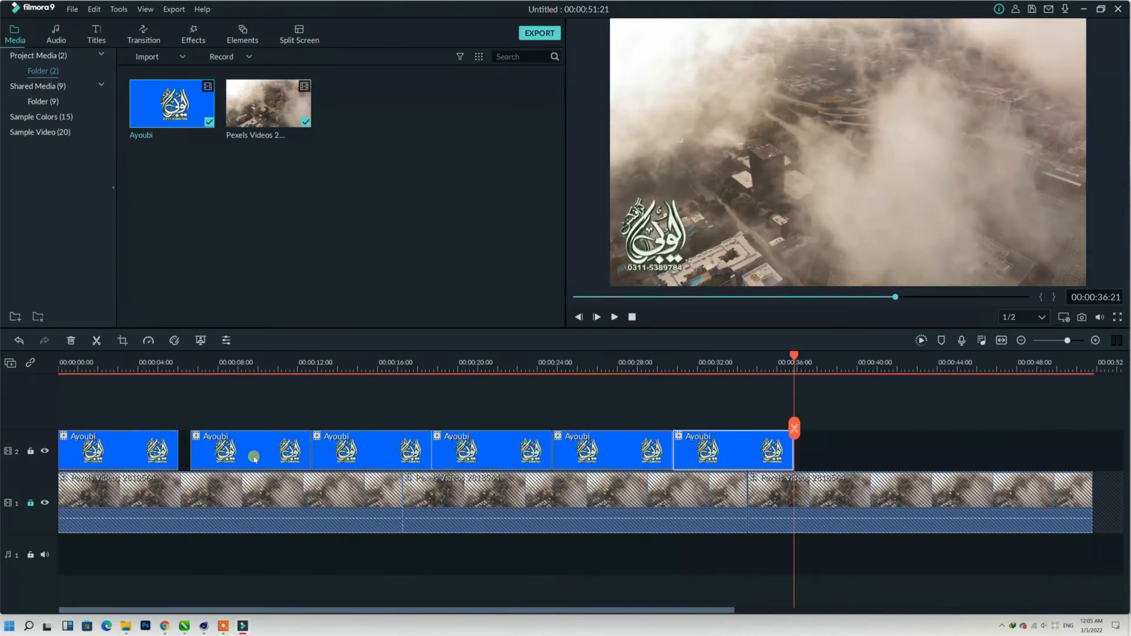
key(ctrl+v)
drag(1039, 451, 205, 450)
click(1072, 439)
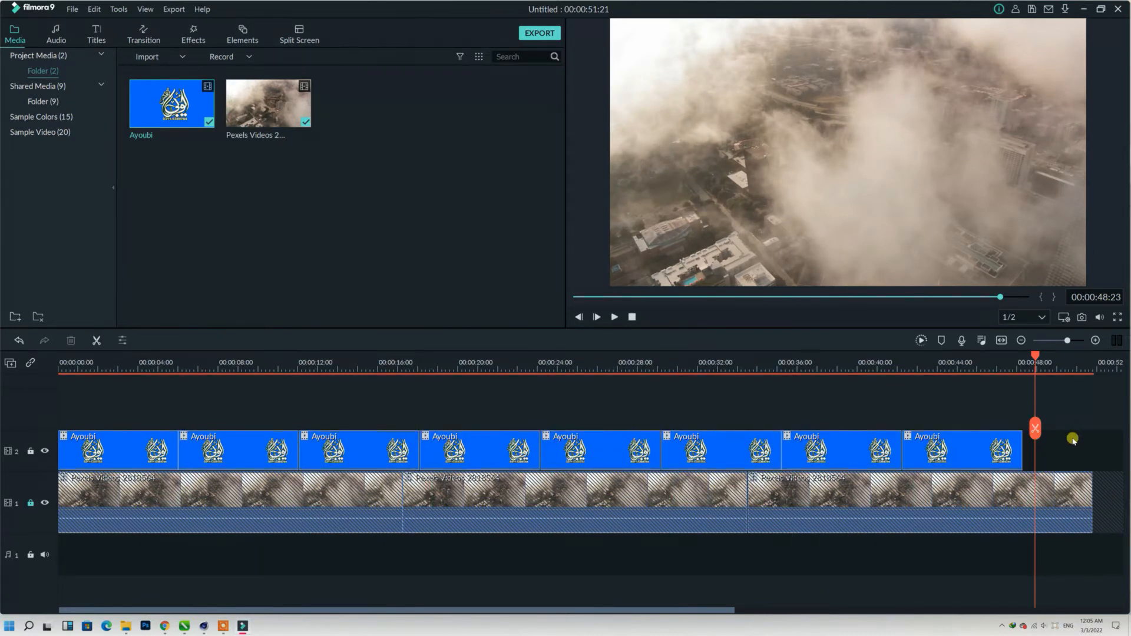
- Add one more Ayoubi copy at the end of track 2 and trim it to end with the cloud footage
key(ctrl+v)
click(1077, 451)
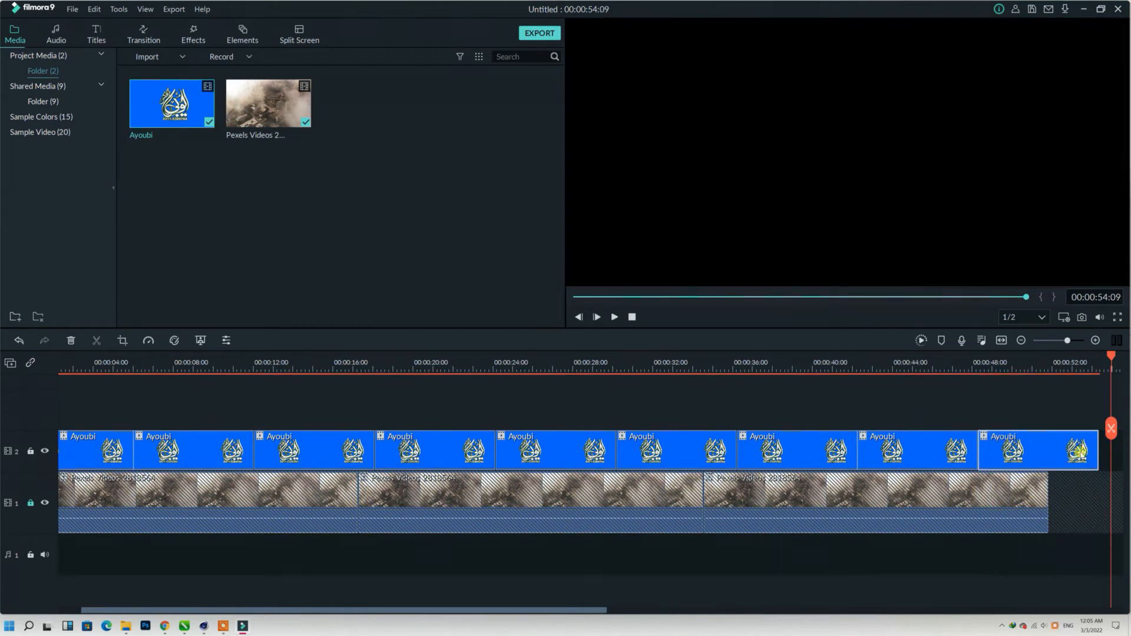
drag(1099, 448, 1047, 451)
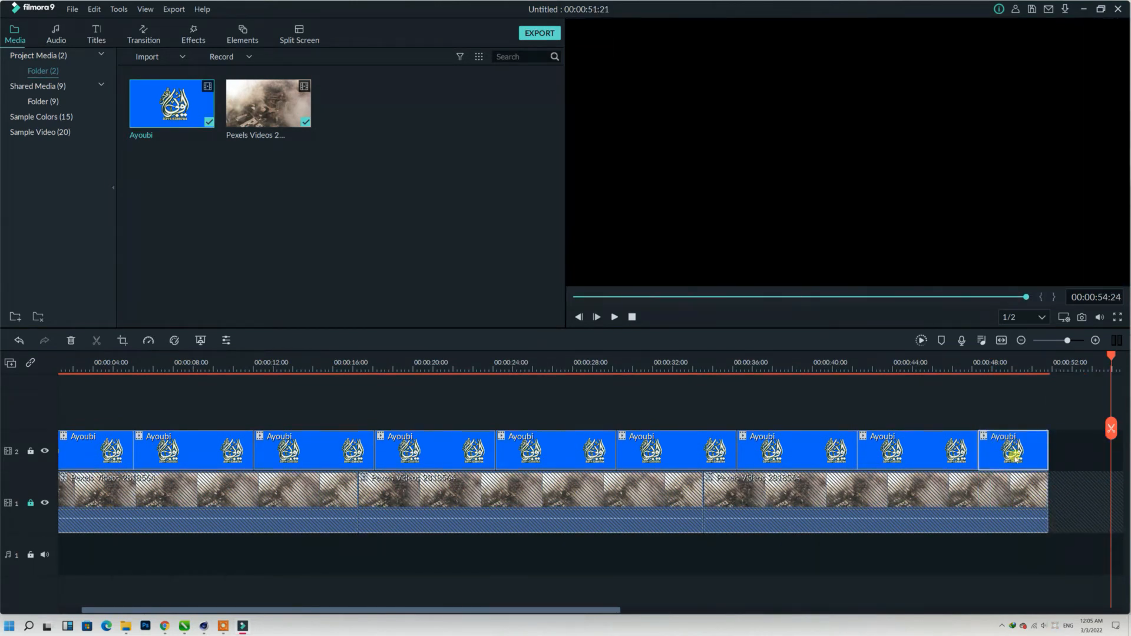
- Play the repeated corner logo over the cloud footage from the start of the timeline
drag(1110, 361, 59, 361)
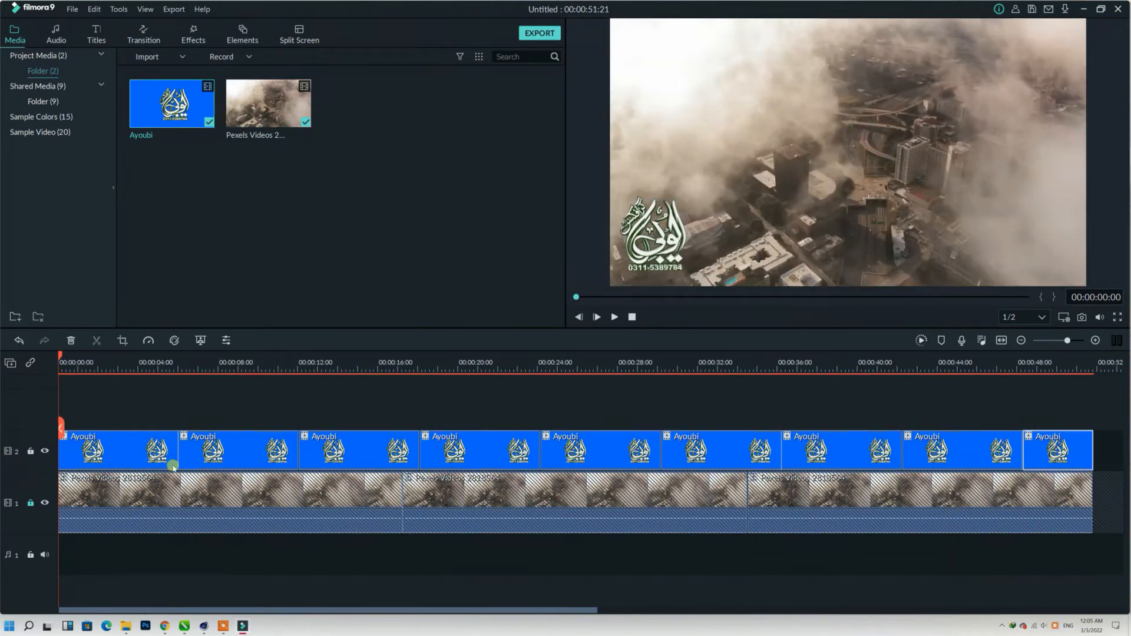
key(space)
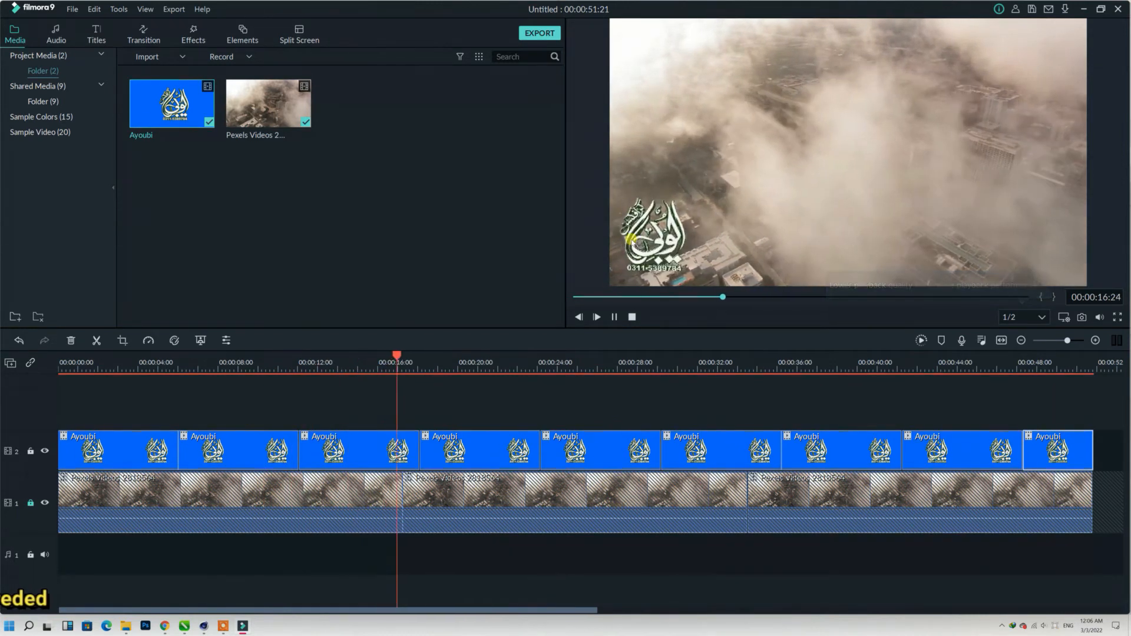
- Unlock video track 1 and delete all its cloud clips, plus every Ayoubi copy after the first on track 2
click(327, 493)
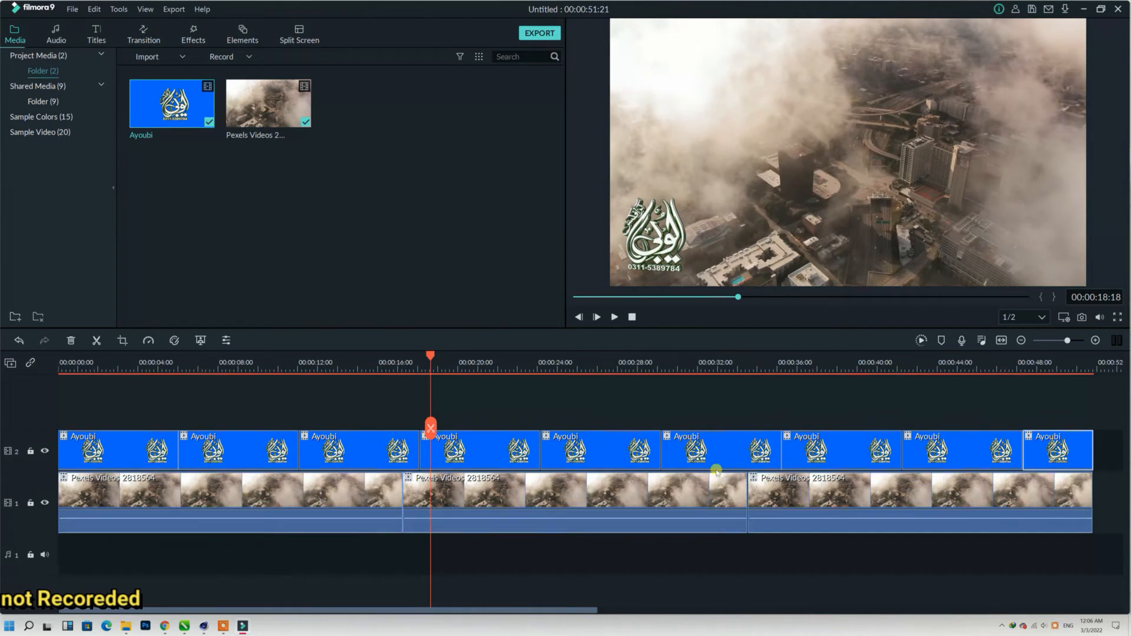
click(1102, 500)
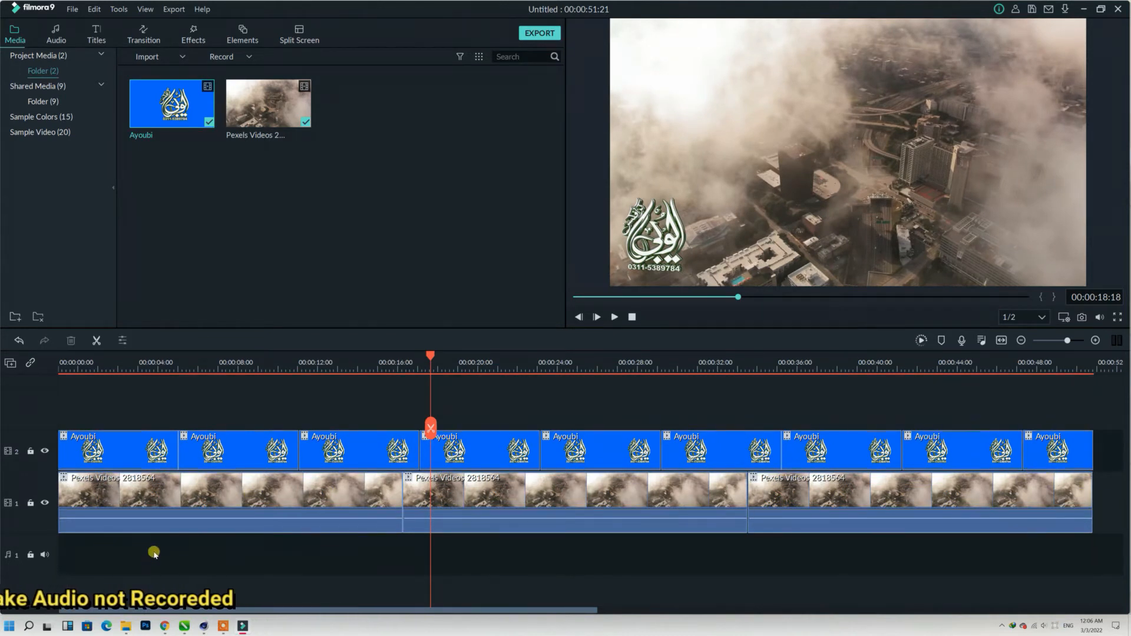
drag(944, 556, 144, 494)
key(Delete)
key(Home)
key(space)
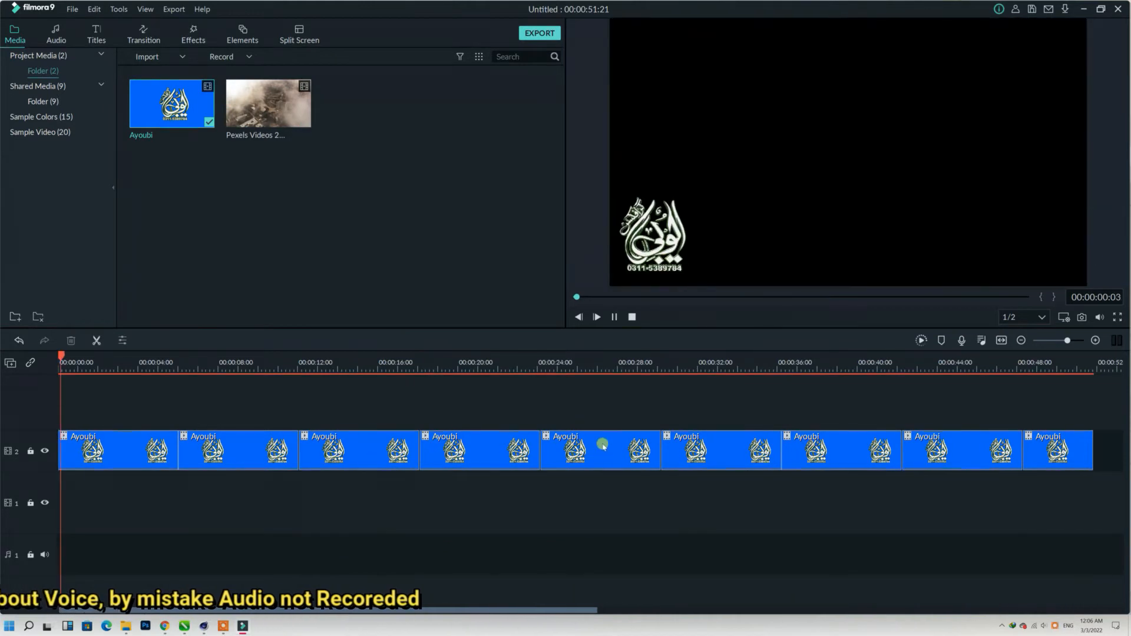
drag(1078, 497, 271, 427)
key(Delete)
- Reset the remaining Ayoubi clip to 100% scale and position X 0.0, Y 0.0, and play it back
click(141, 448)
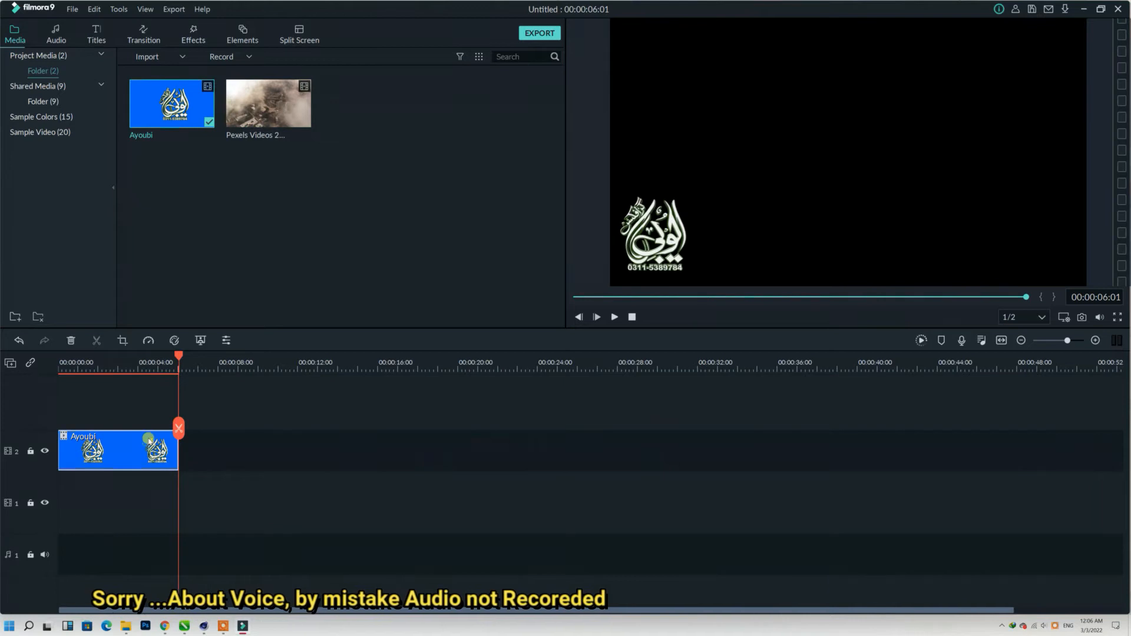
double_click(141, 448)
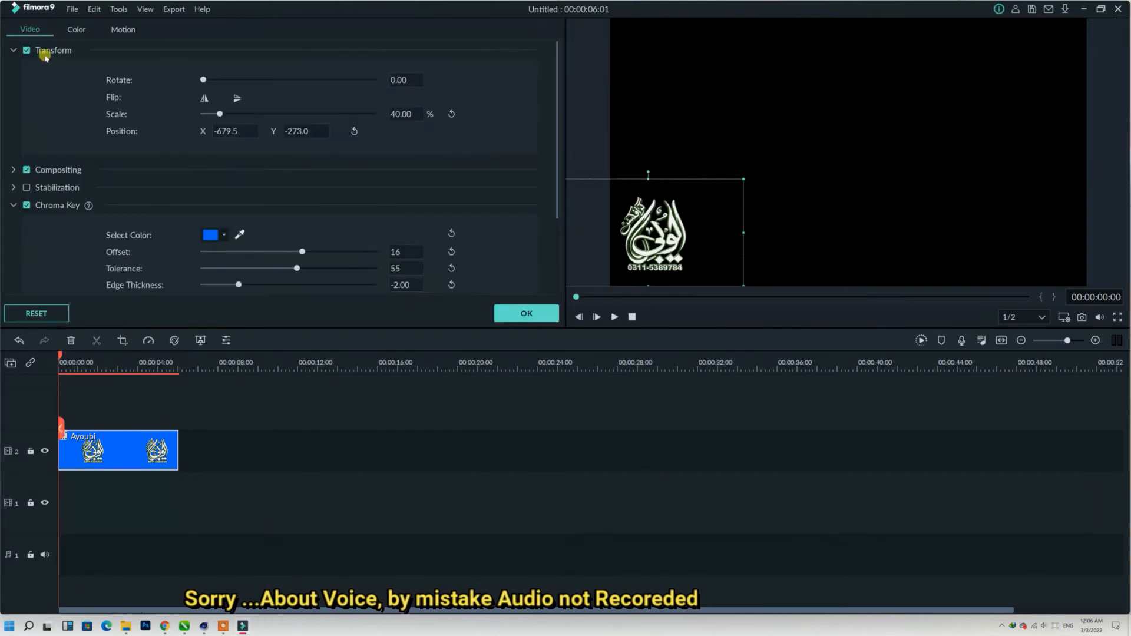
click(451, 114)
drag(652, 256, 875, 156)
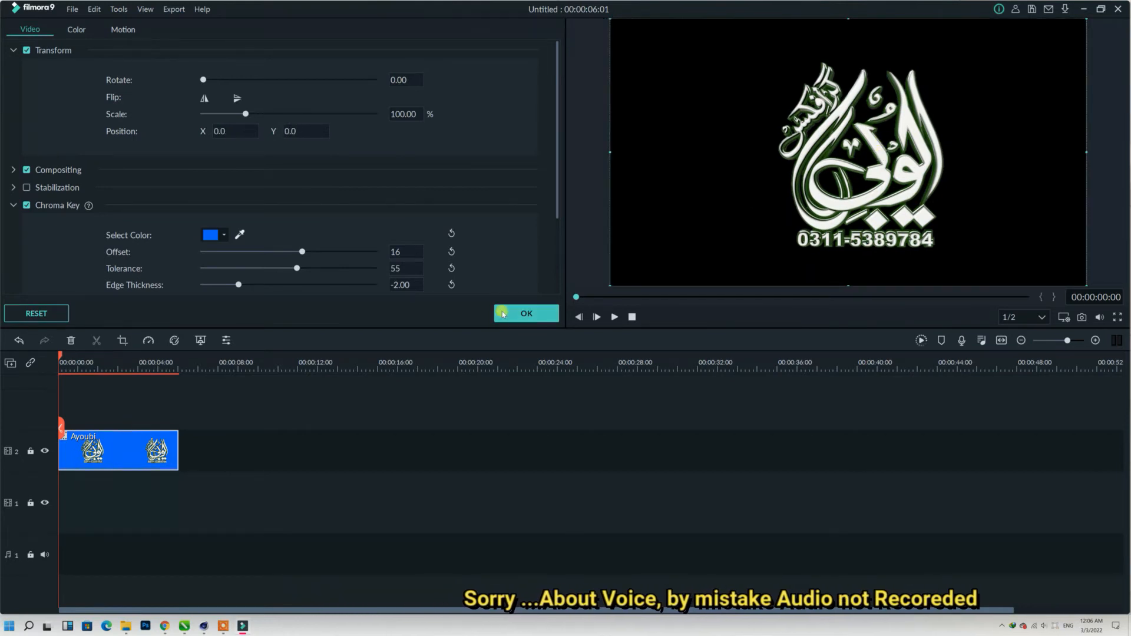
click(526, 313)
key(space)
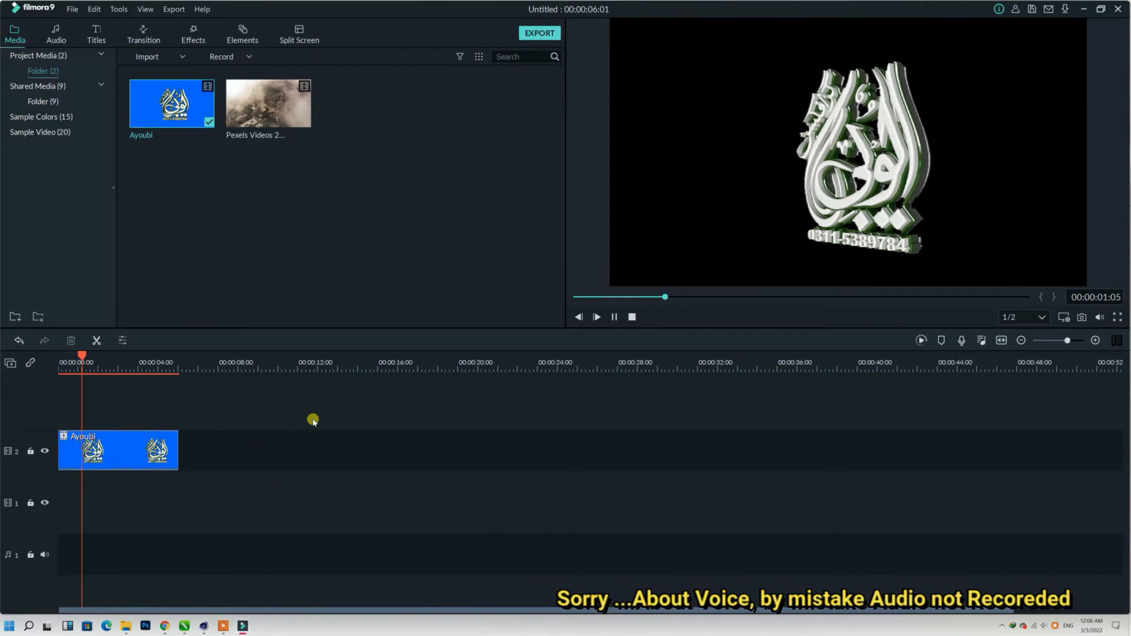
key(space)
- Replace the keyed clip with the original Ayoubi media at the start of track 2, keeping the 1920 x 1080 25fps project settings
click(144, 454)
key(Delete)
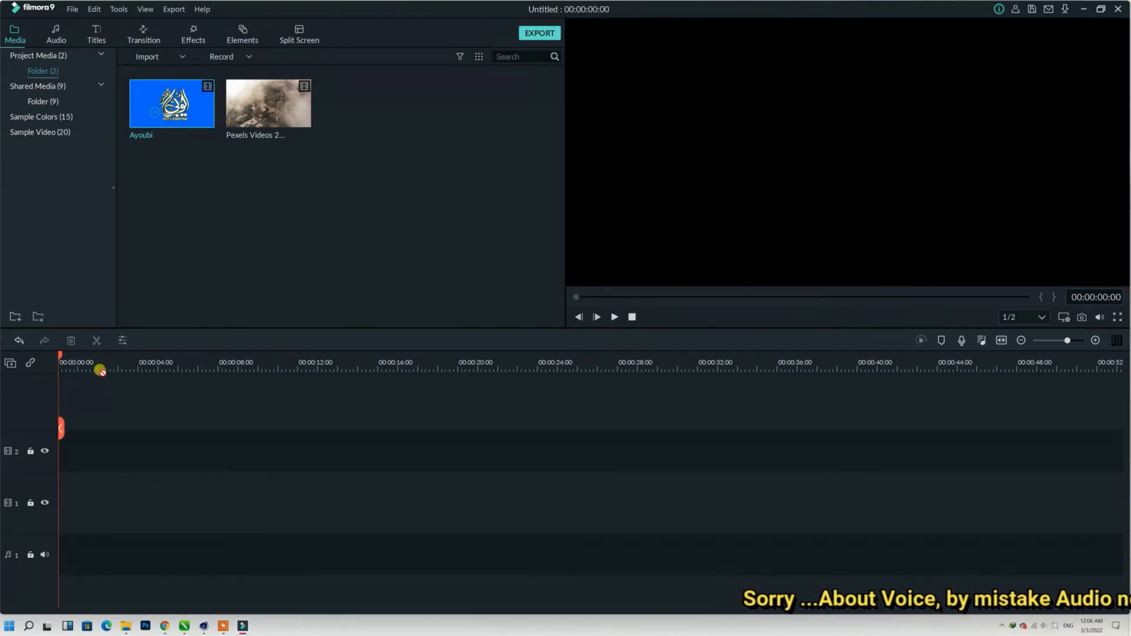
click(69, 450)
drag(69, 450, 74, 450)
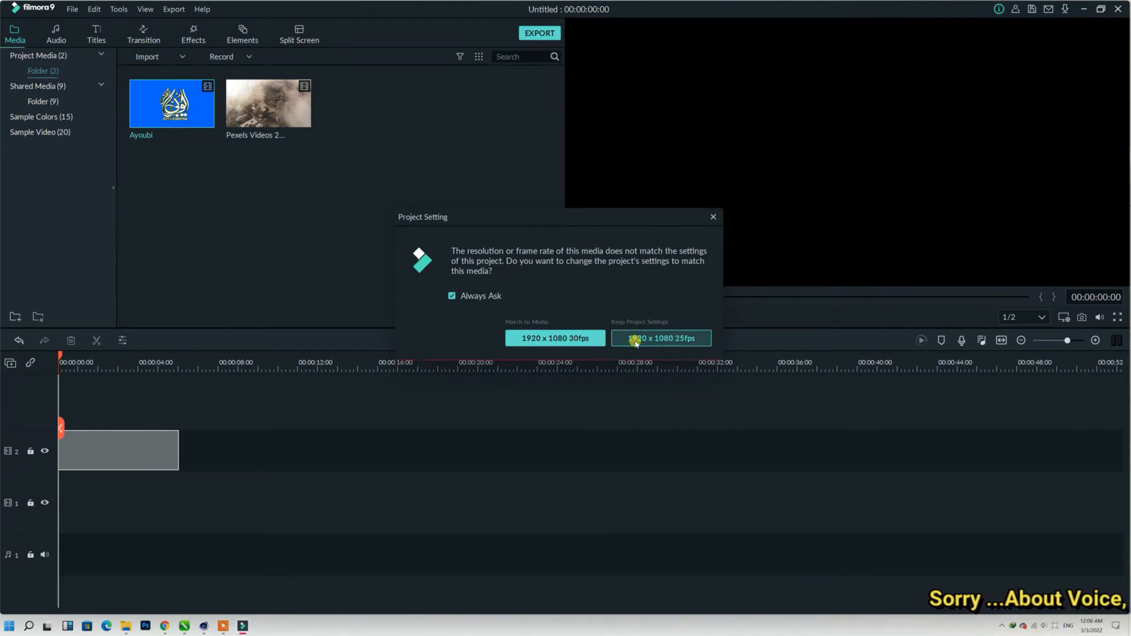
click(668, 337)
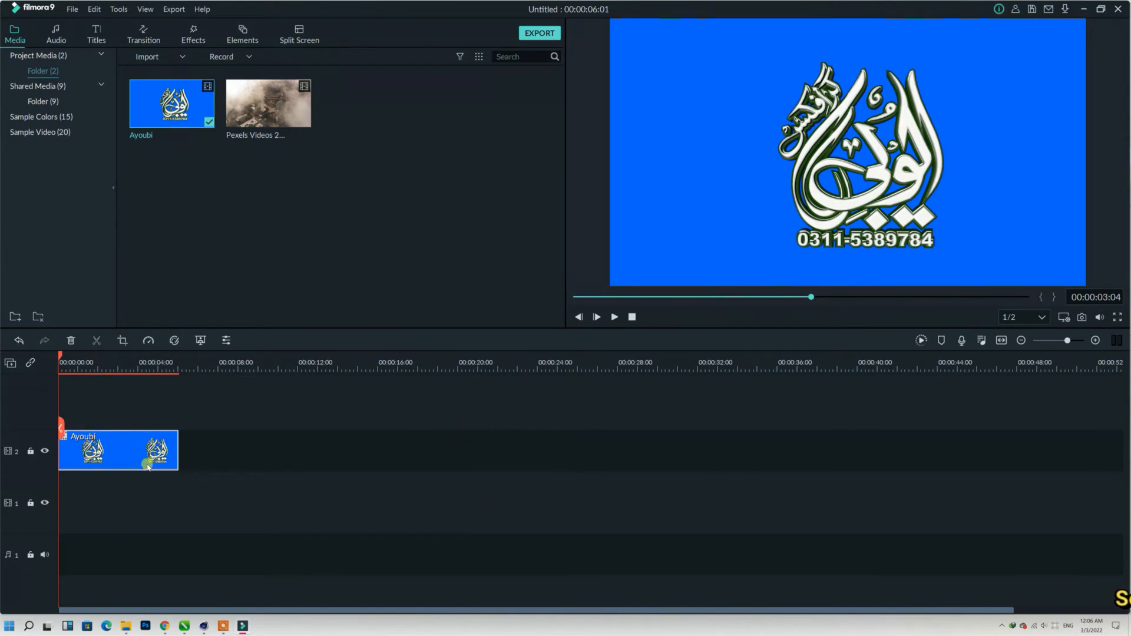
- Paste seven copies of the blue-background Ayoubi clip end to end on video track 2
key(ctrl+v)
key(ctrl+v)
key(ctrl+v)
key(ctrl+v)
key(ctrl+v)
key(ctrl+v)
key(ctrl+v)
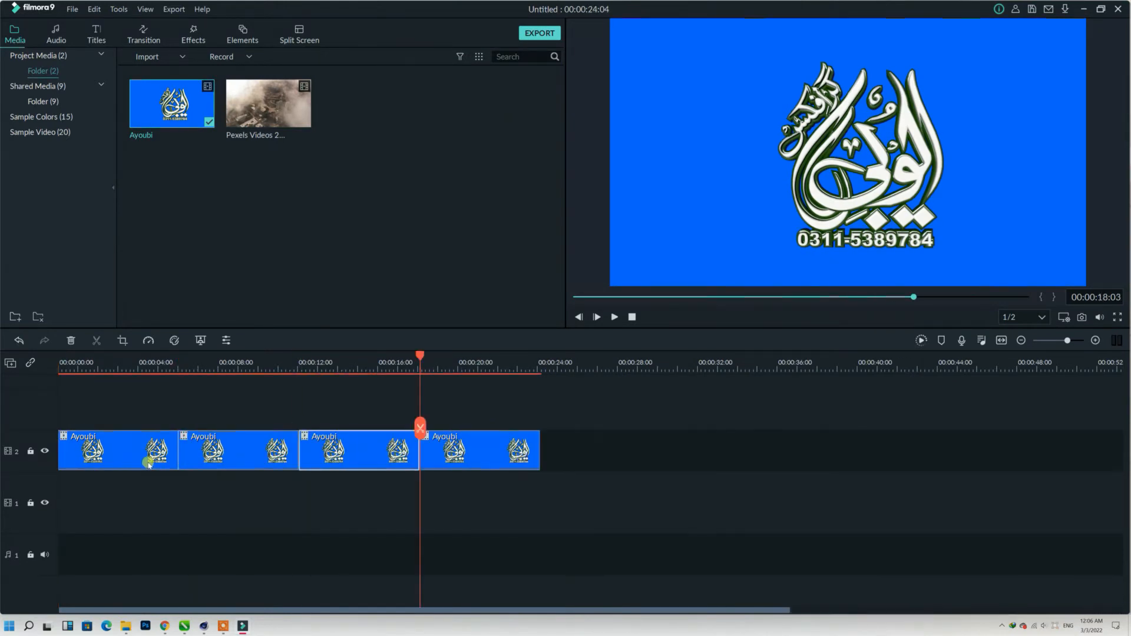
- Select all eight Ayoubi clips and paste the set three more times along video track 2
drag(964, 357, 283, 390)
drag(733, 361, 527, 363)
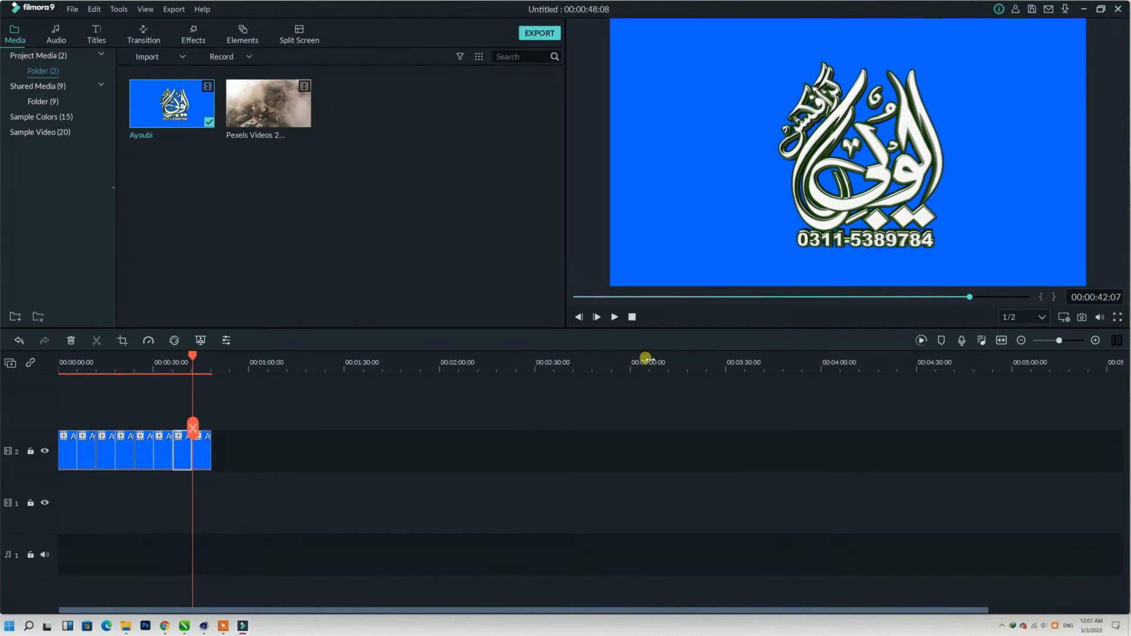
drag(113, 464, 35, 469)
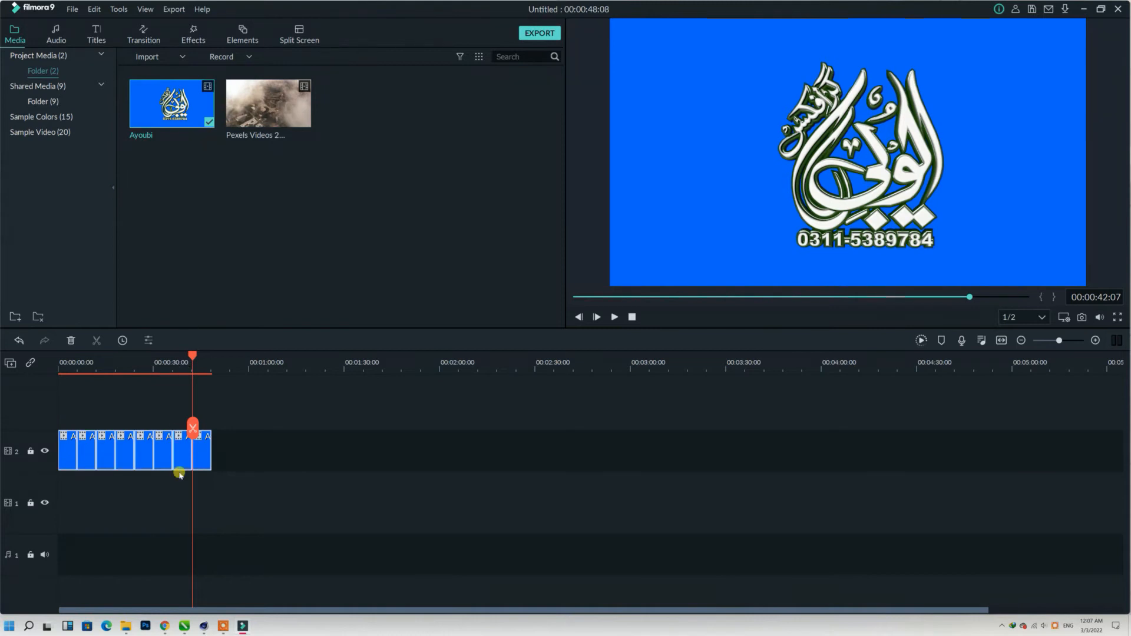
key(ctrl+v)
key(ctrl+v)
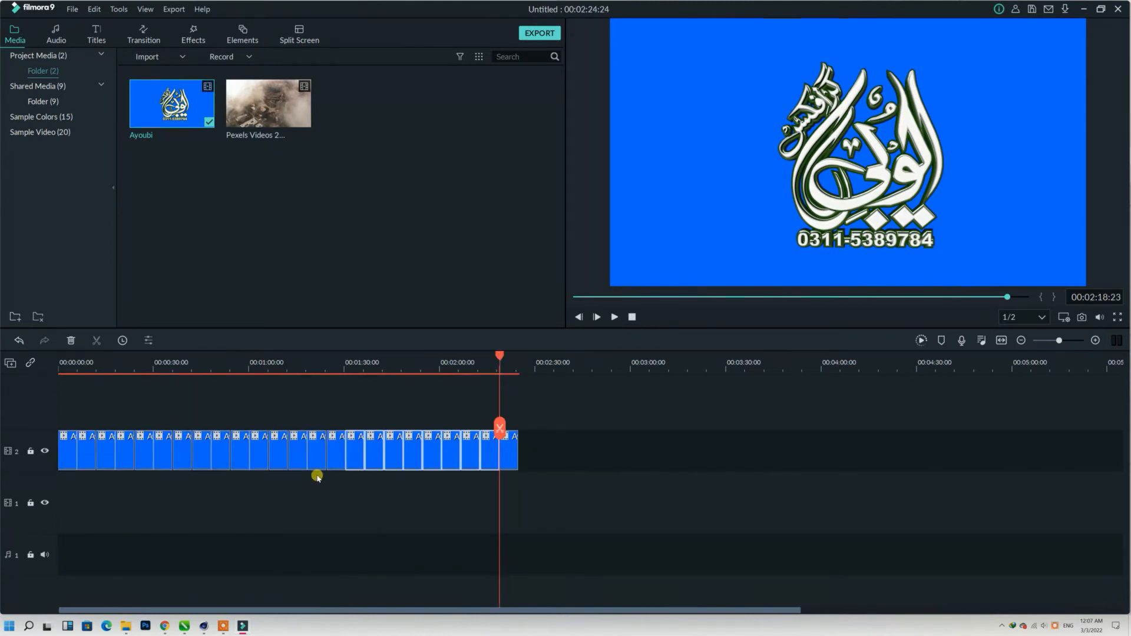
key(ctrl+v)
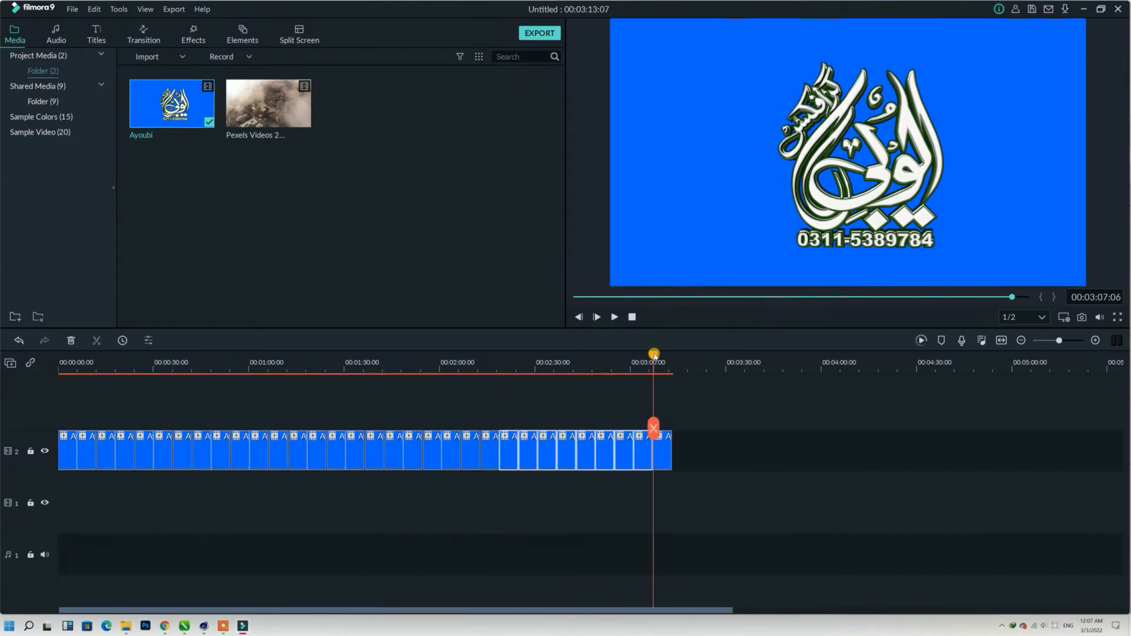
- Fit the whole Ayoubi sequence in the timeline and play it from about 1:48
drag(637, 358, 676, 361)
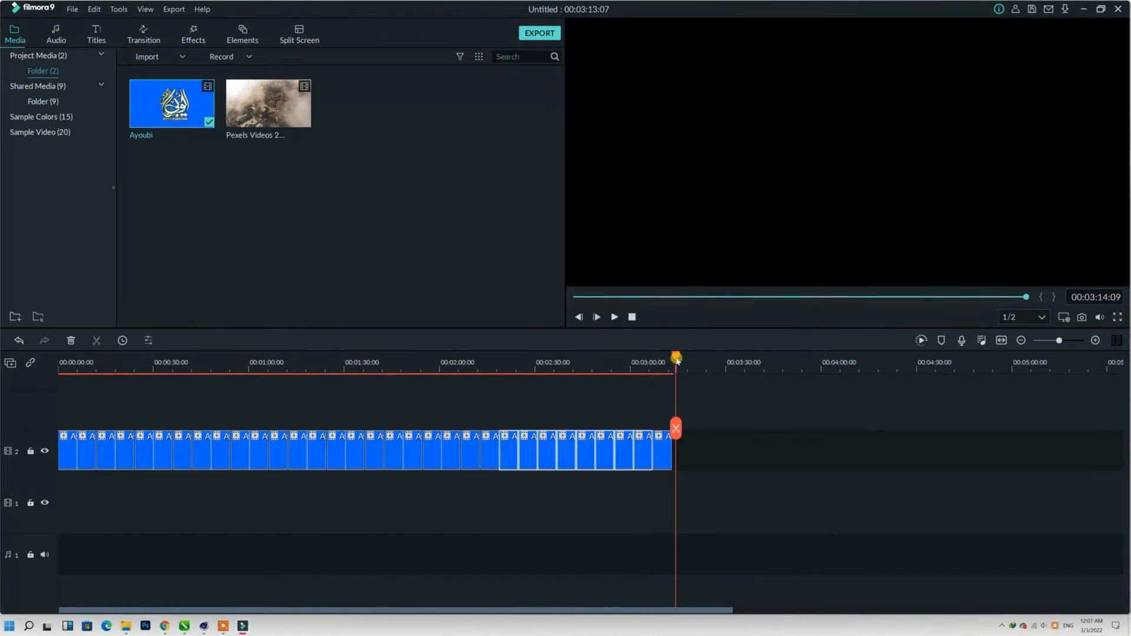
click(432, 453)
click(991, 345)
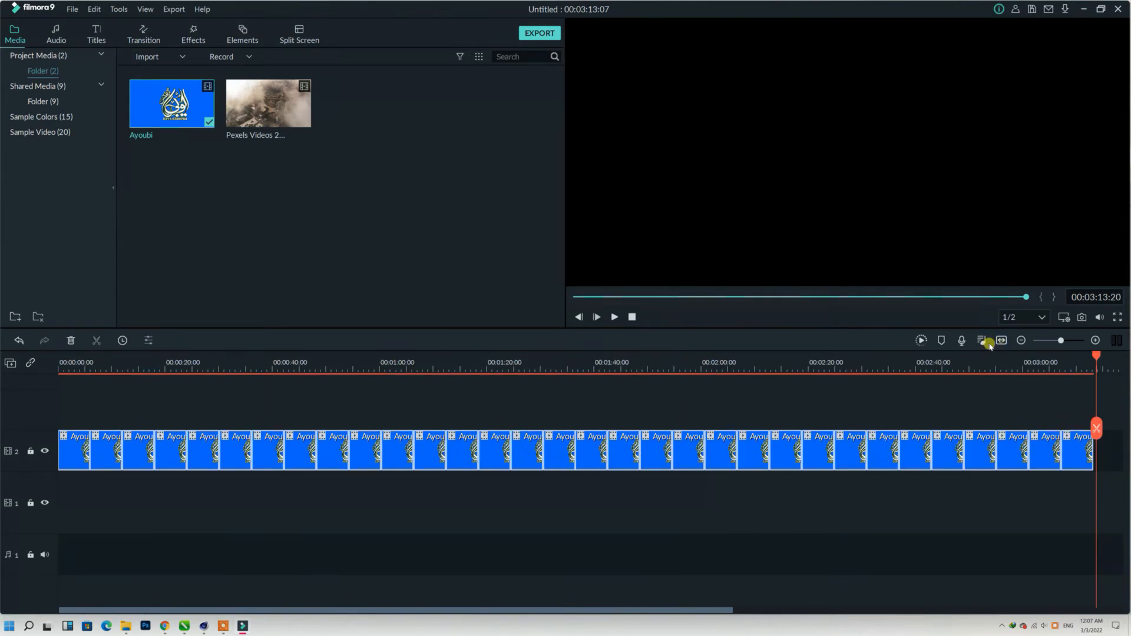
key(space)
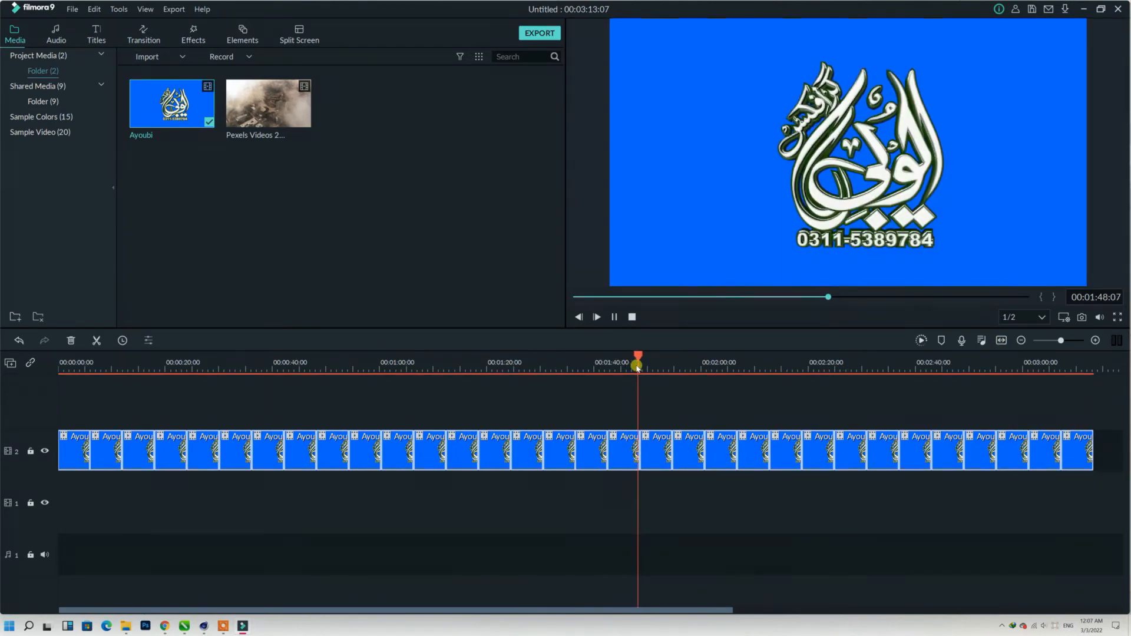
key(space)
- Delete the surplus Ayoubi clips from the end of video track 2, keeping the first ten, about one minute long
drag(1115, 456, 293, 461)
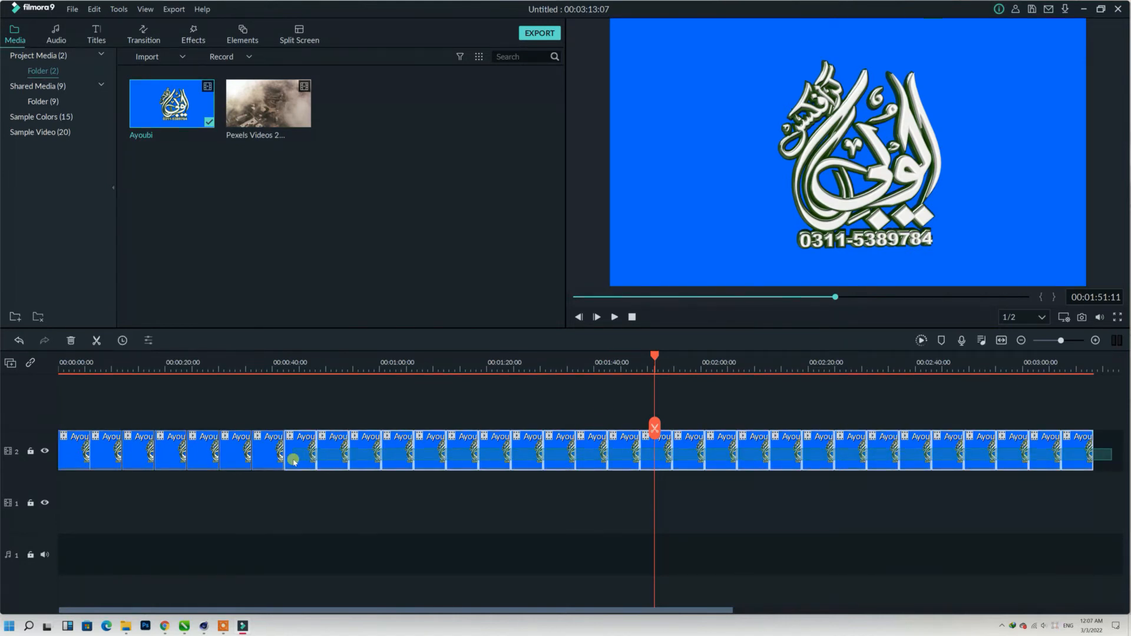
key(Delete)
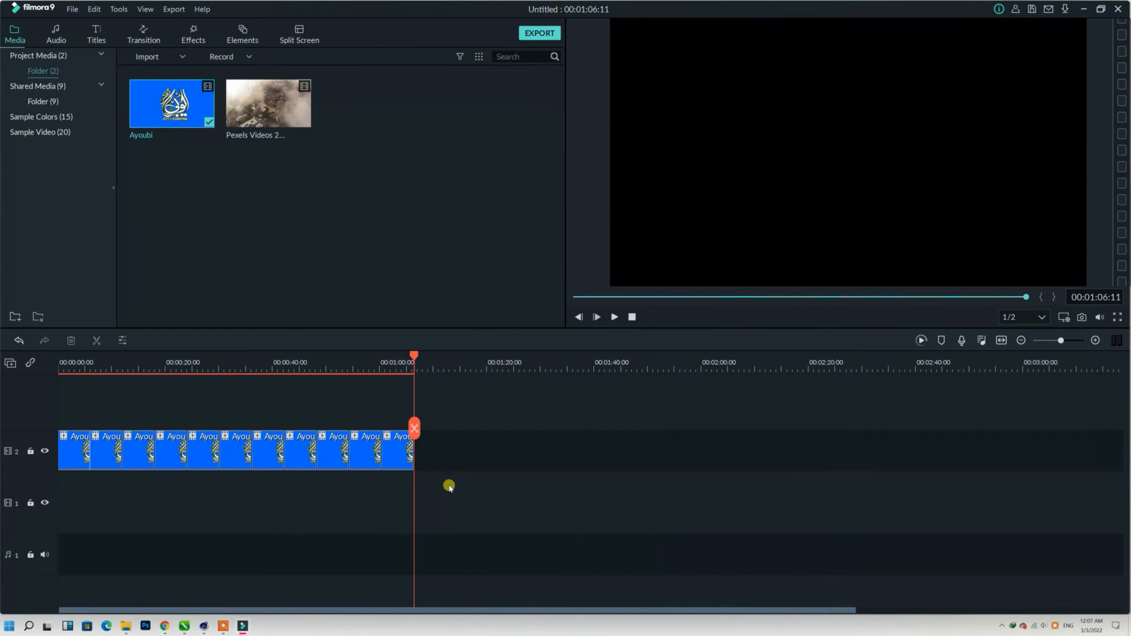
key(Delete)
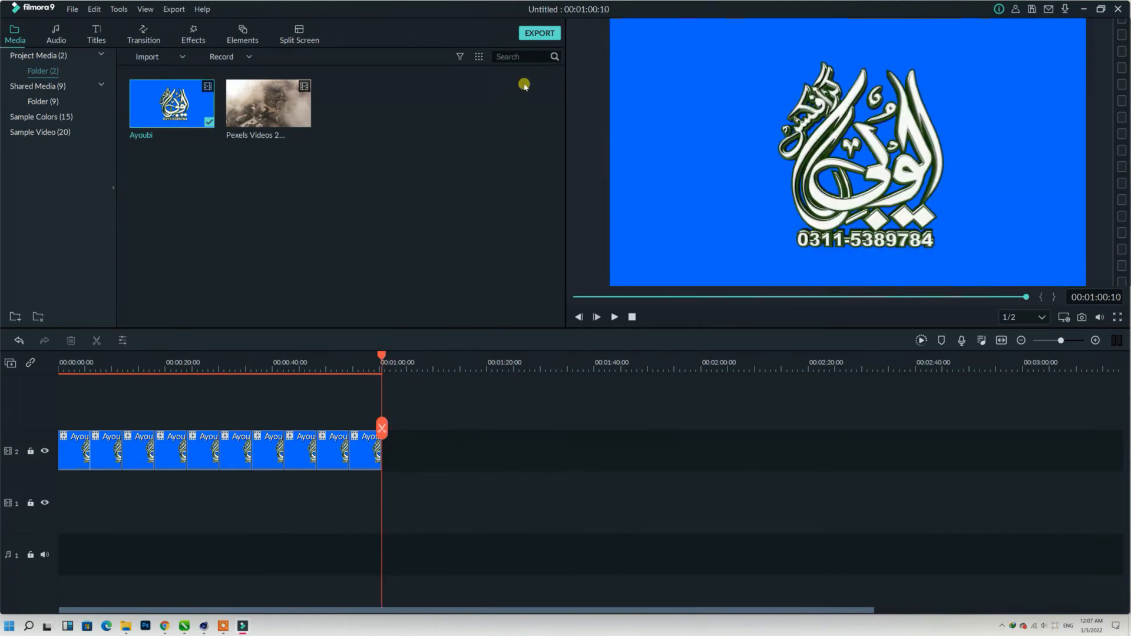
- Export the one-minute Ayoubi sequence as an MP4 file named "My Logo _3d rotate"
click(539, 34)
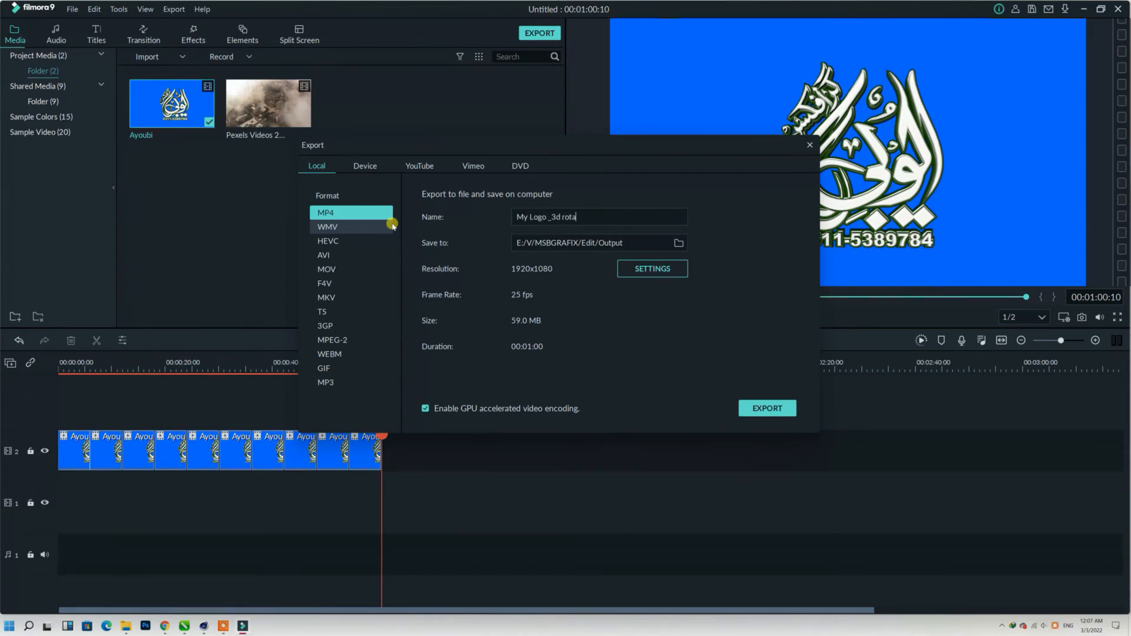
click(757, 411)
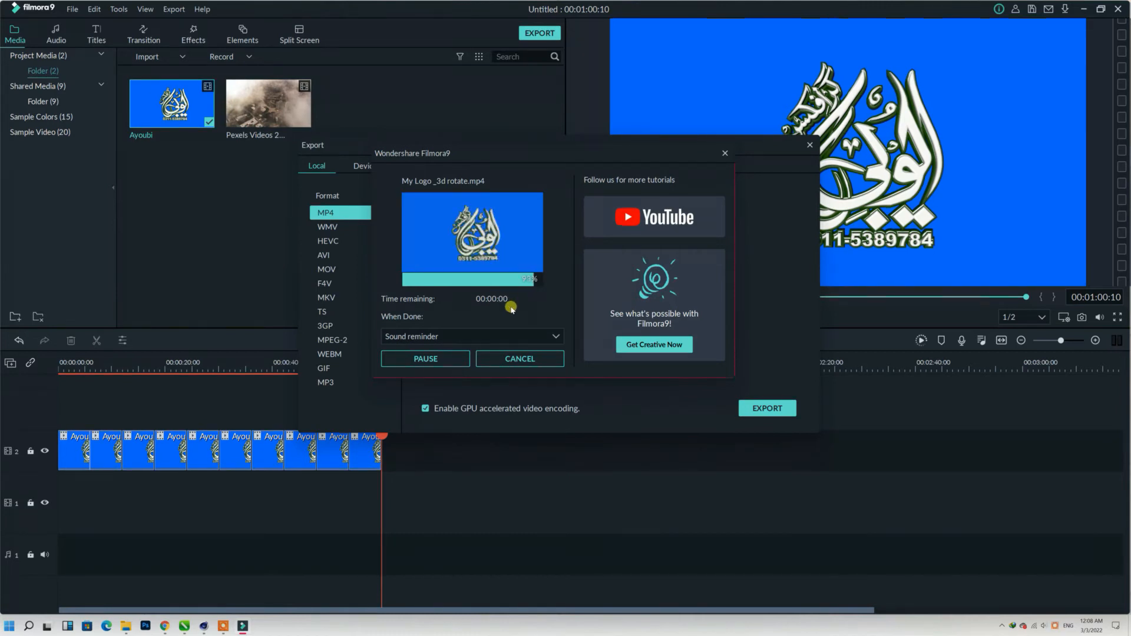
click(521, 357)
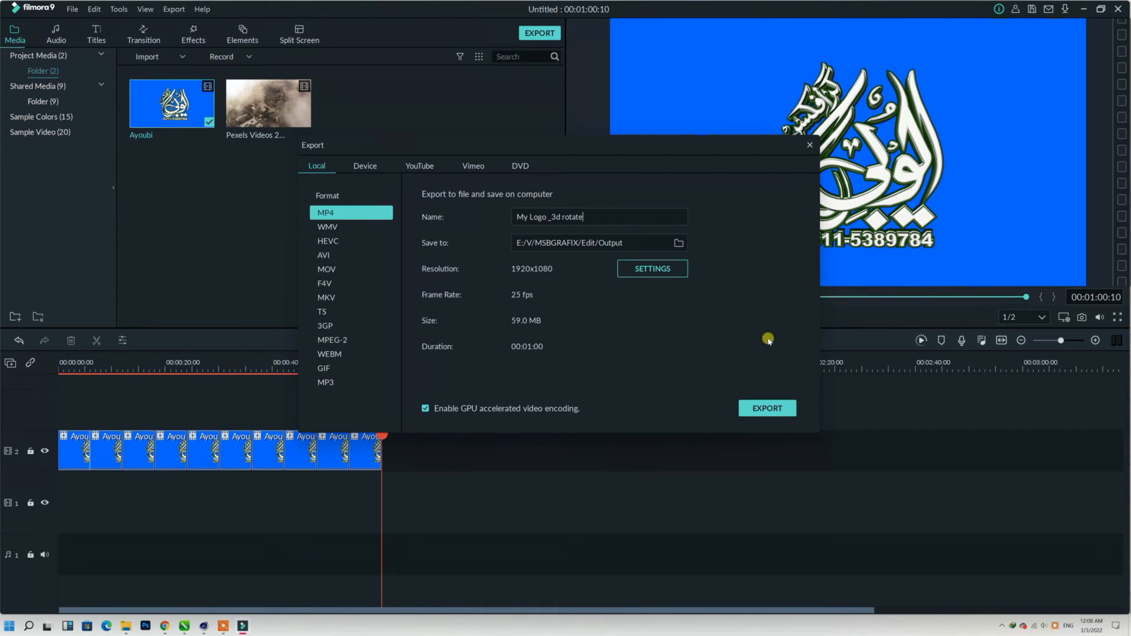
- Inspect the export's save location in the Output and Edit folders, leaving the folder choice unchanged
click(678, 242)
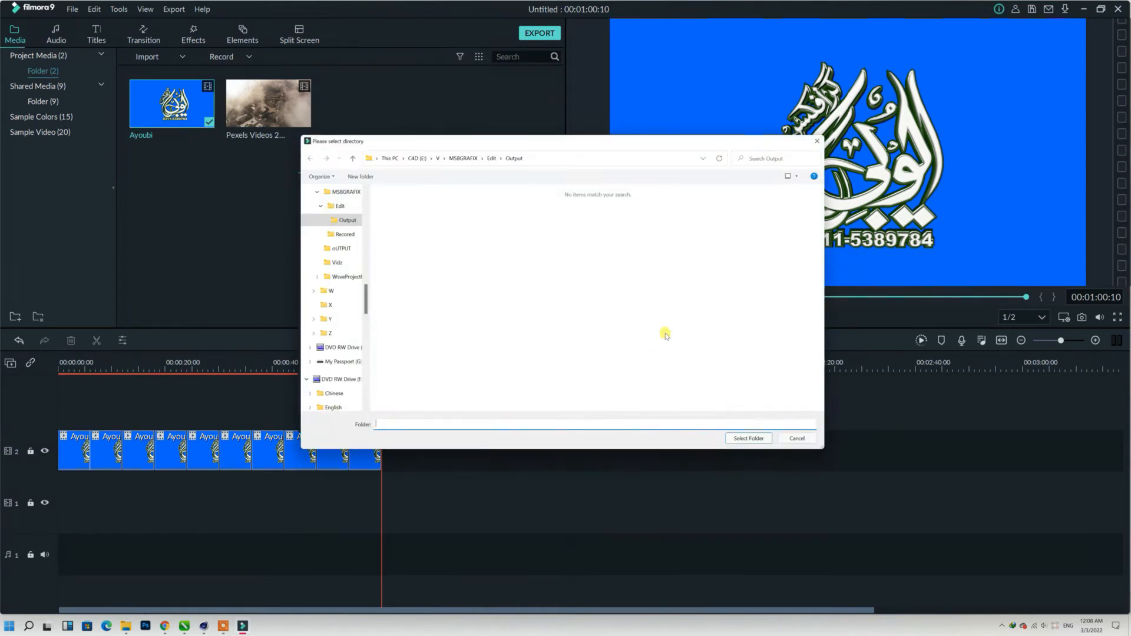
double_click(416, 205)
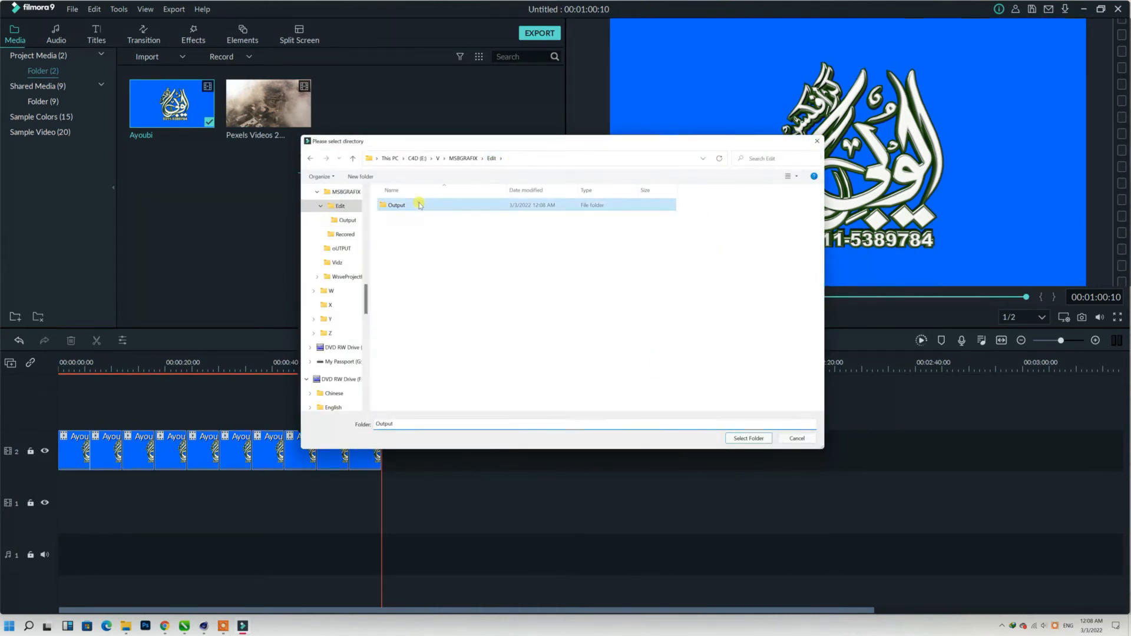
click(797, 439)
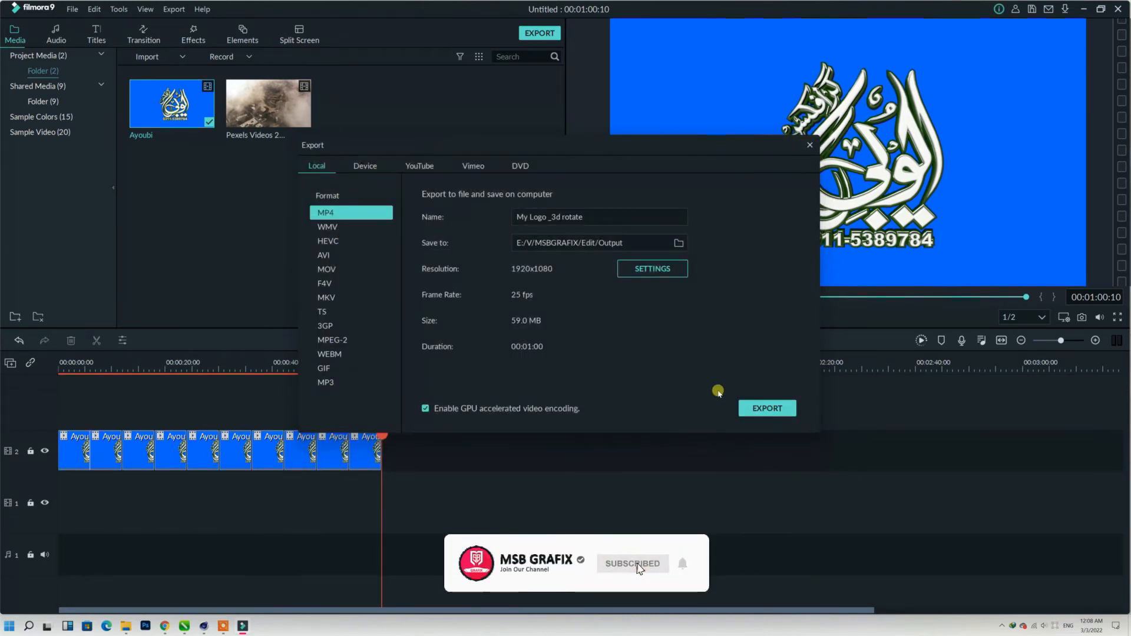
- Locate the exported "My Logo _3d rotate" video in File Explorer, in E:\V\MSBGRAFIX\Edit\Output
click(125, 625)
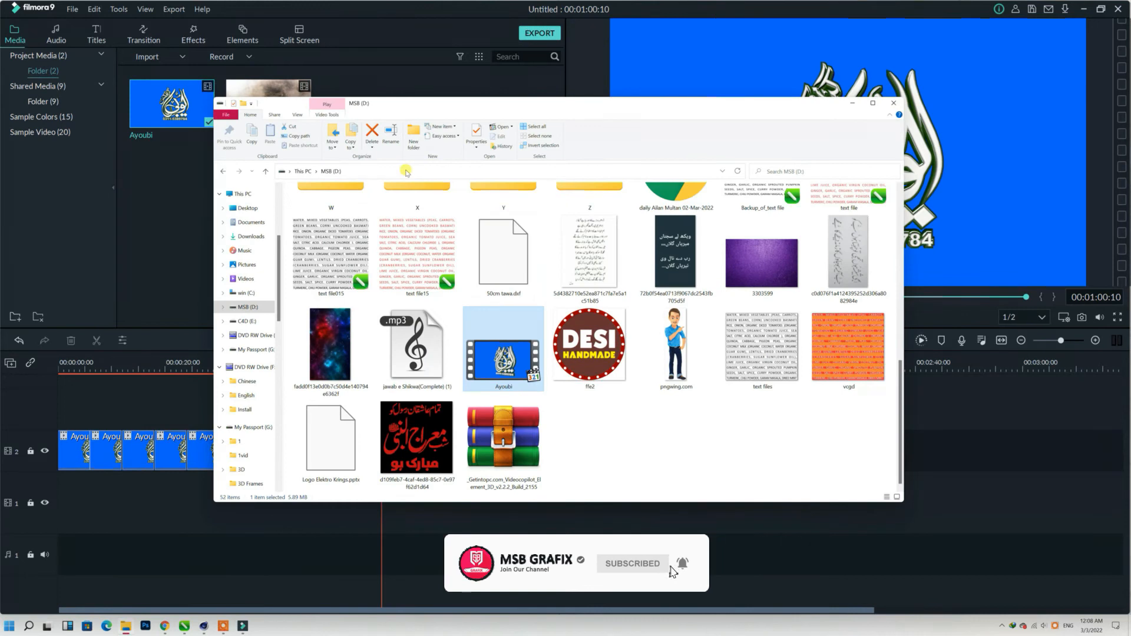
click(302, 171)
double_click(548, 268)
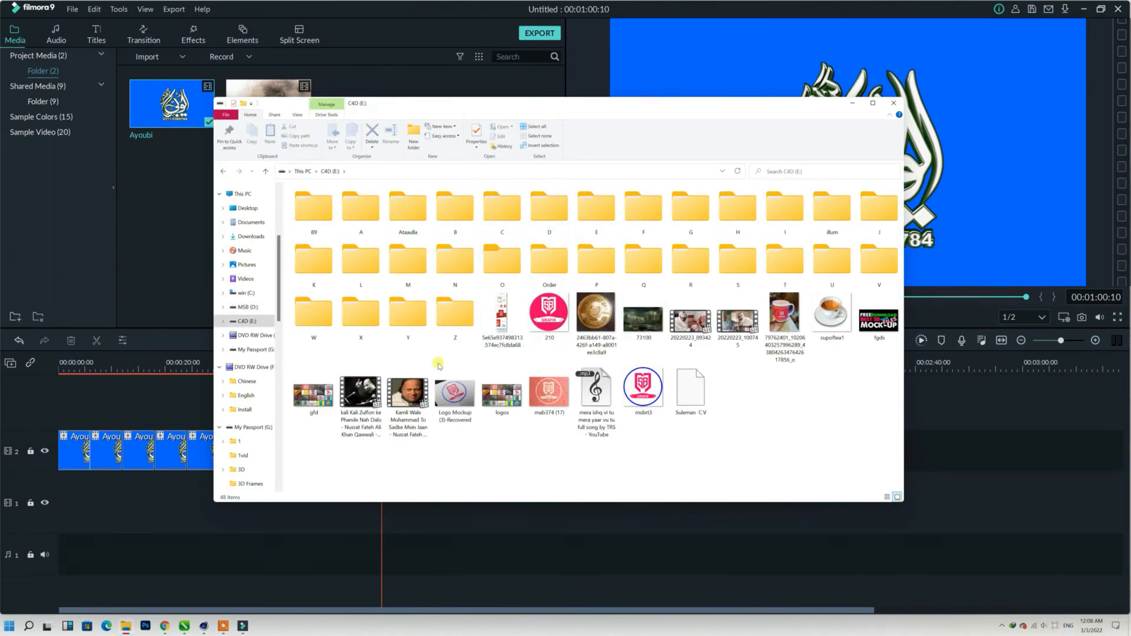
double_click(878, 259)
click(417, 221)
double_click(417, 221)
double_click(304, 219)
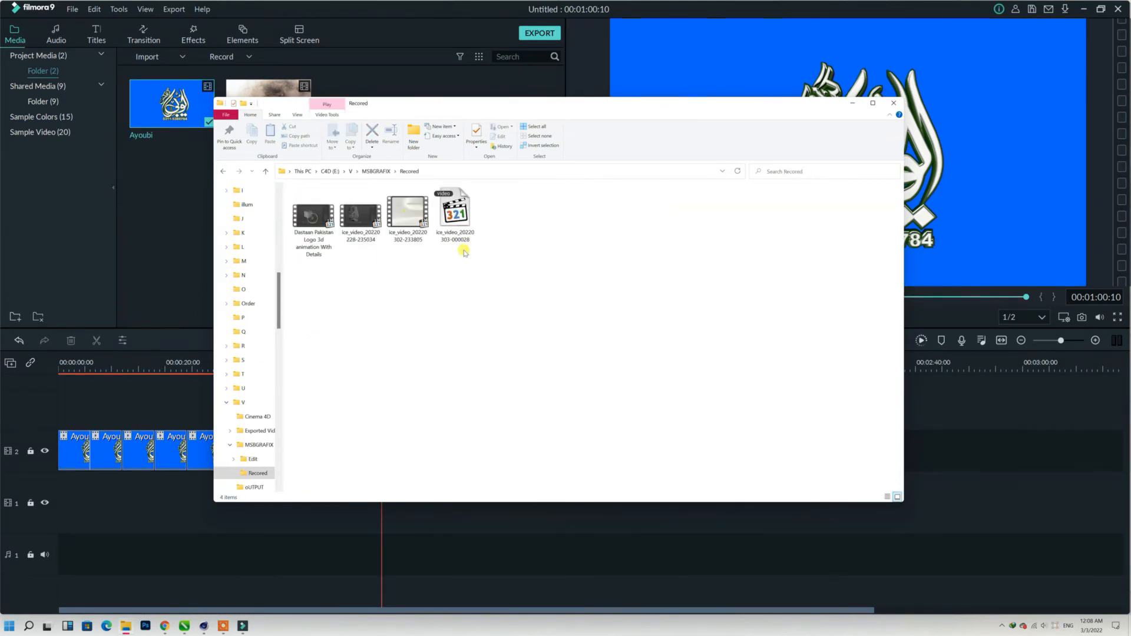
click(373, 171)
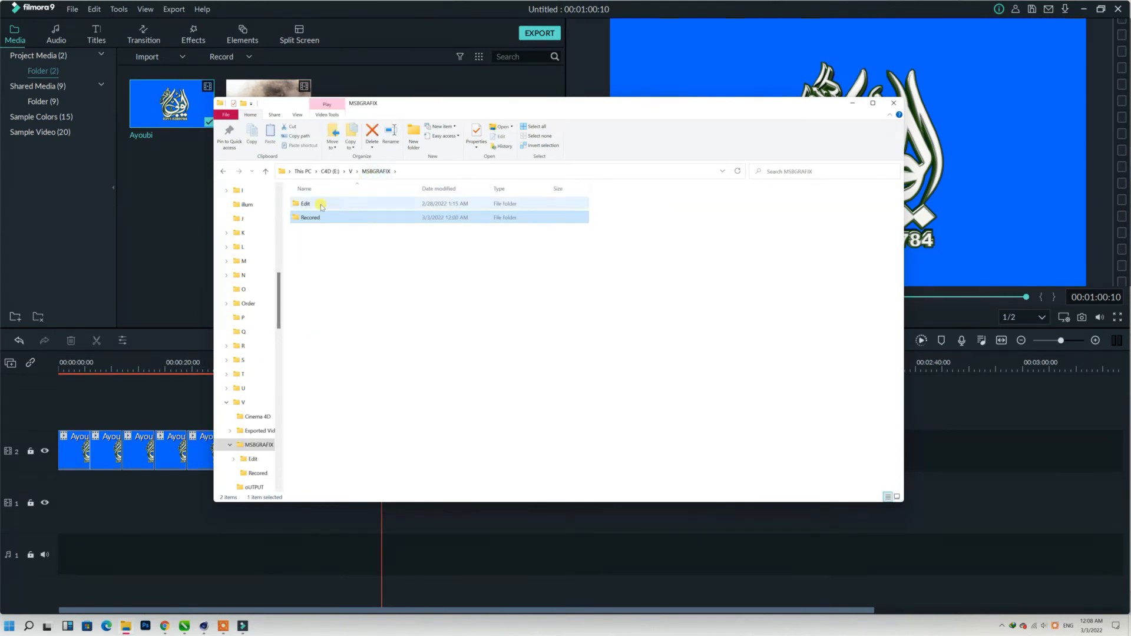
double_click(303, 199)
double_click(348, 203)
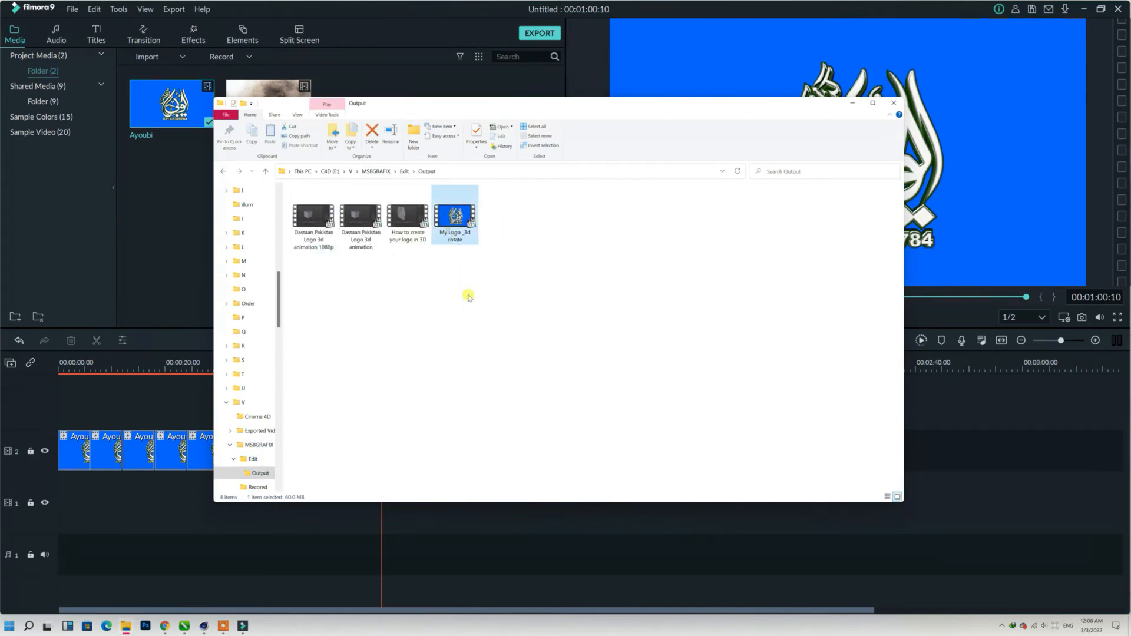
click(852, 103)
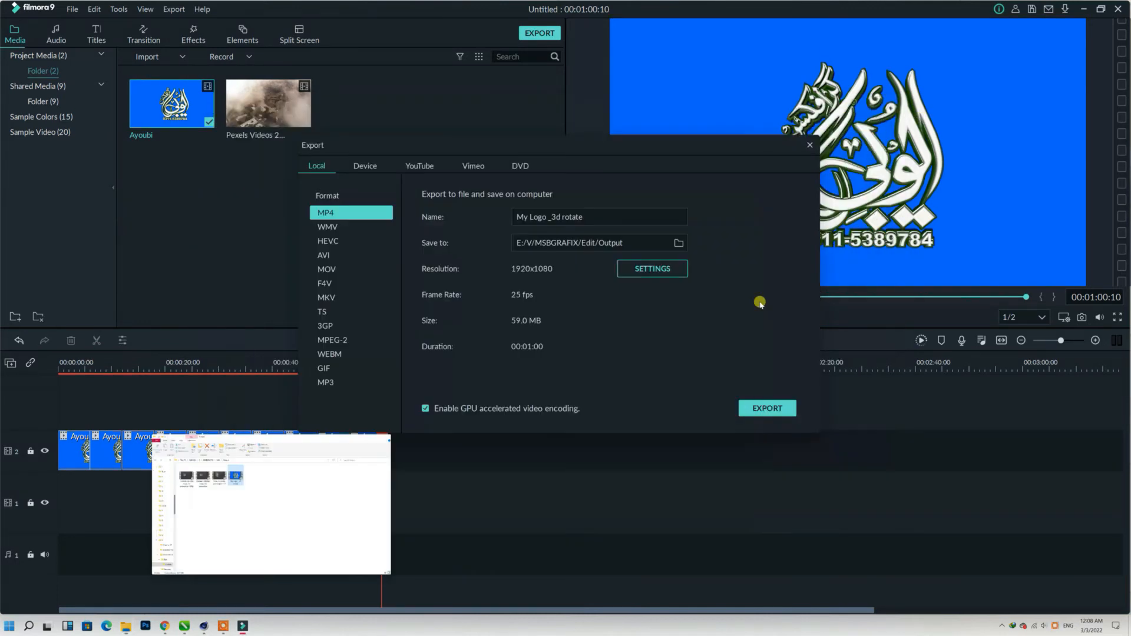
- Close the export dialog and import the "My Logo _3d rotate" video from the Output folder into the Filmora9 project media
click(808, 147)
double_click(711, 11)
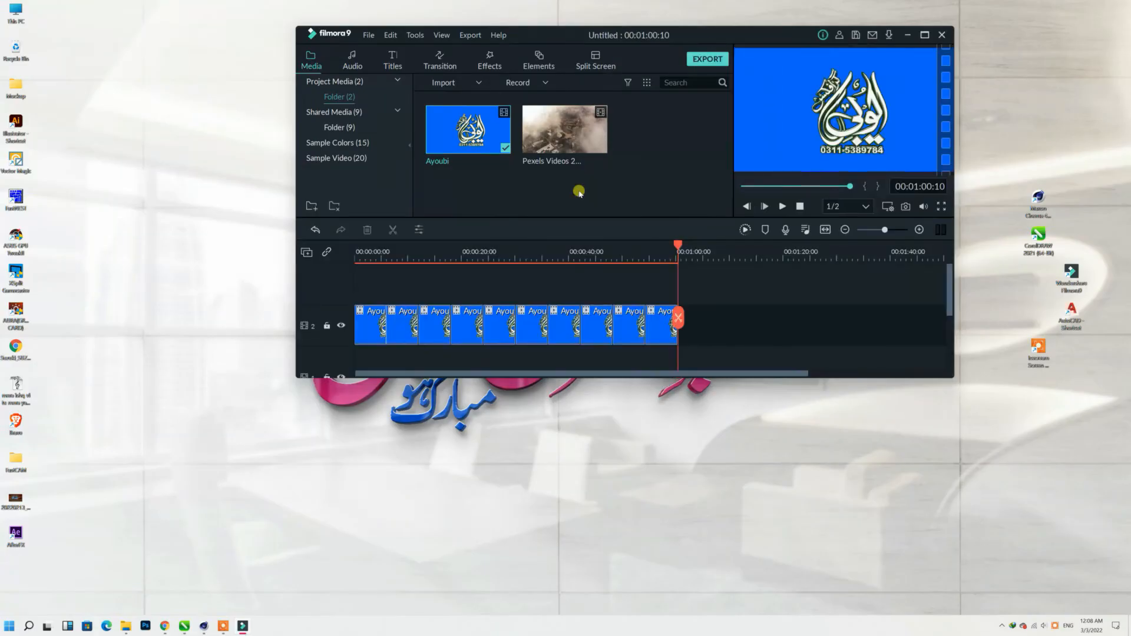
click(125, 626)
drag(489, 100, 842, 212)
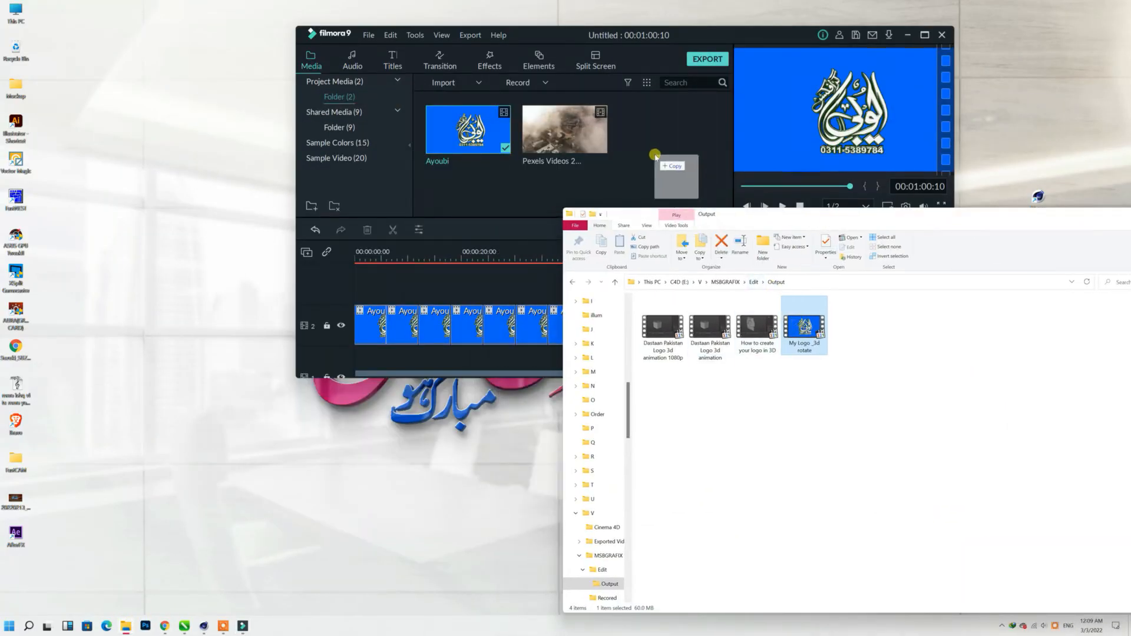
drag(655, 157, 652, 148)
click(1087, 221)
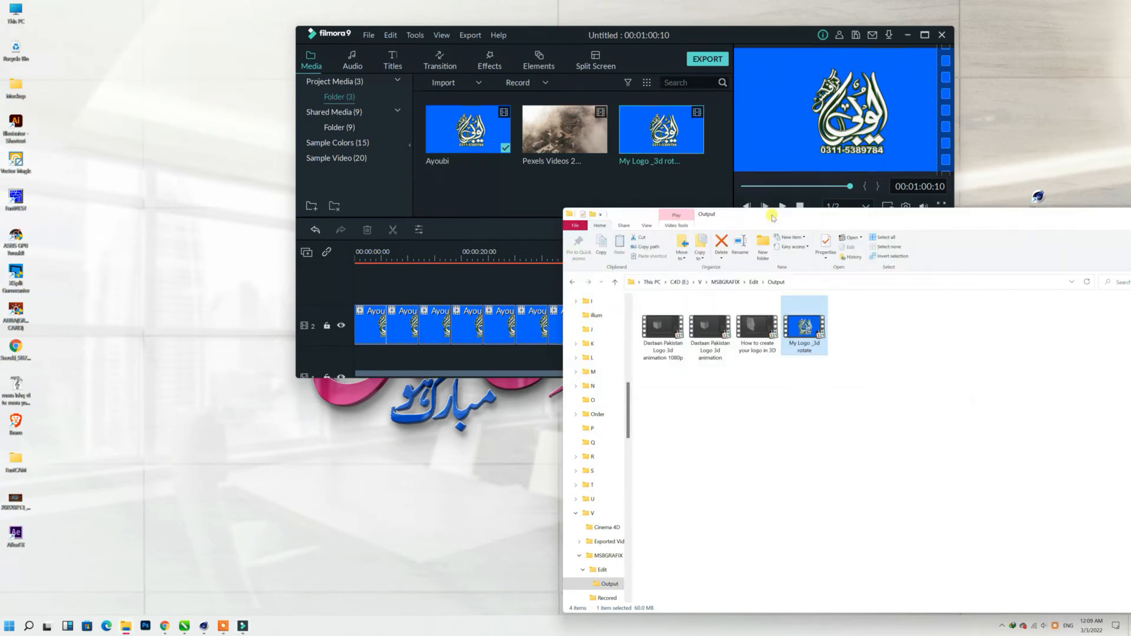
drag(772, 217, 499, 208)
click(877, 193)
click(925, 34)
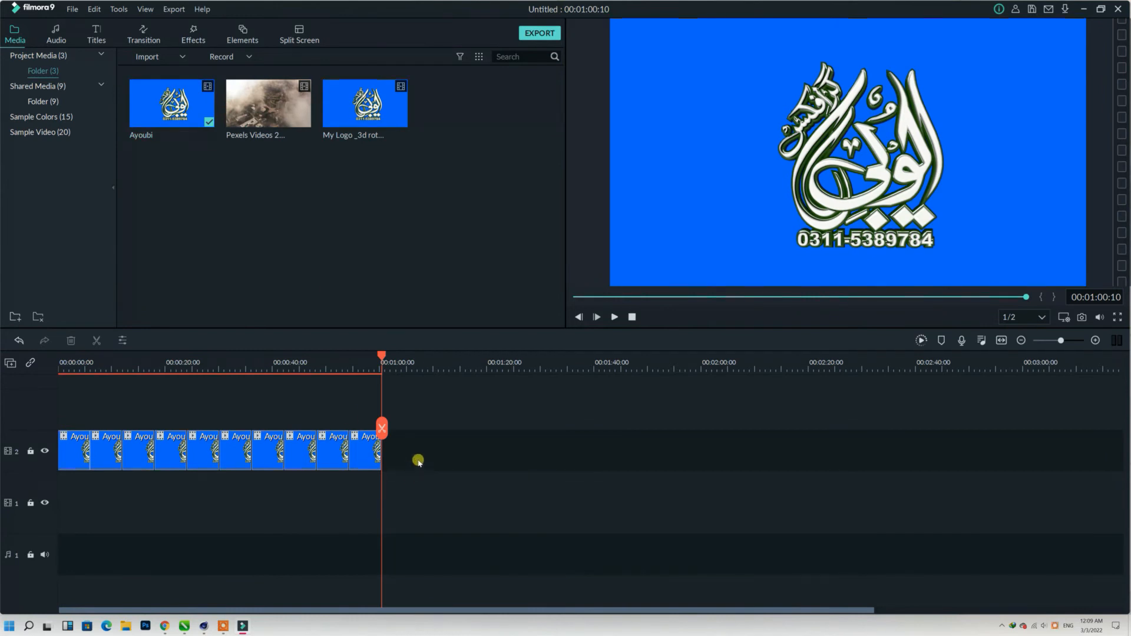
- Replace the ten Ayoubi clips with one Ayoubi clip on video track 2 and the "My Logo _3d rotate" clip on track 1
drag(436, 451, 70, 462)
key(Delete)
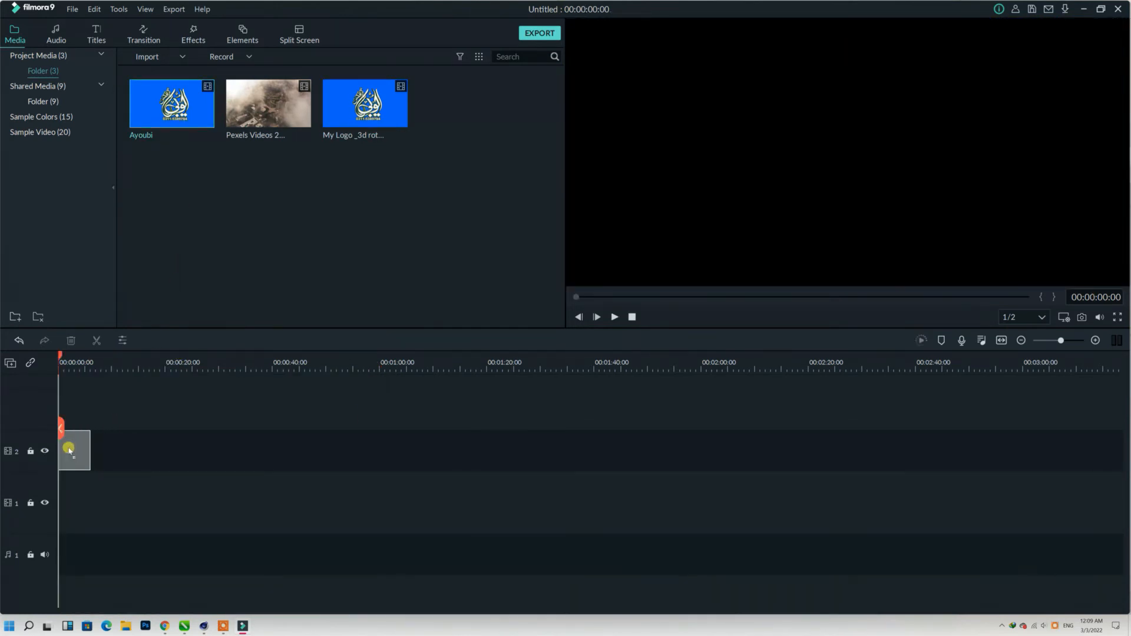
drag(68, 450, 69, 450)
click(656, 342)
drag(351, 179, 69, 500)
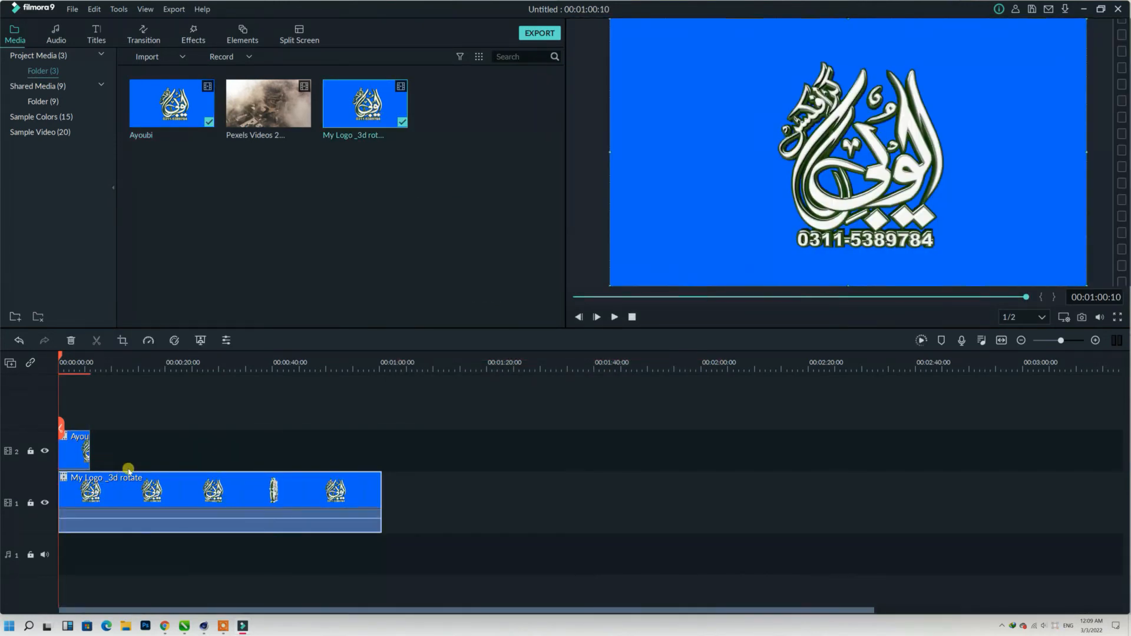
- Play the two clips briefly, delete the short Ayoubi clip, and move "My Logo _3d rotate" up to video track 2
key(space)
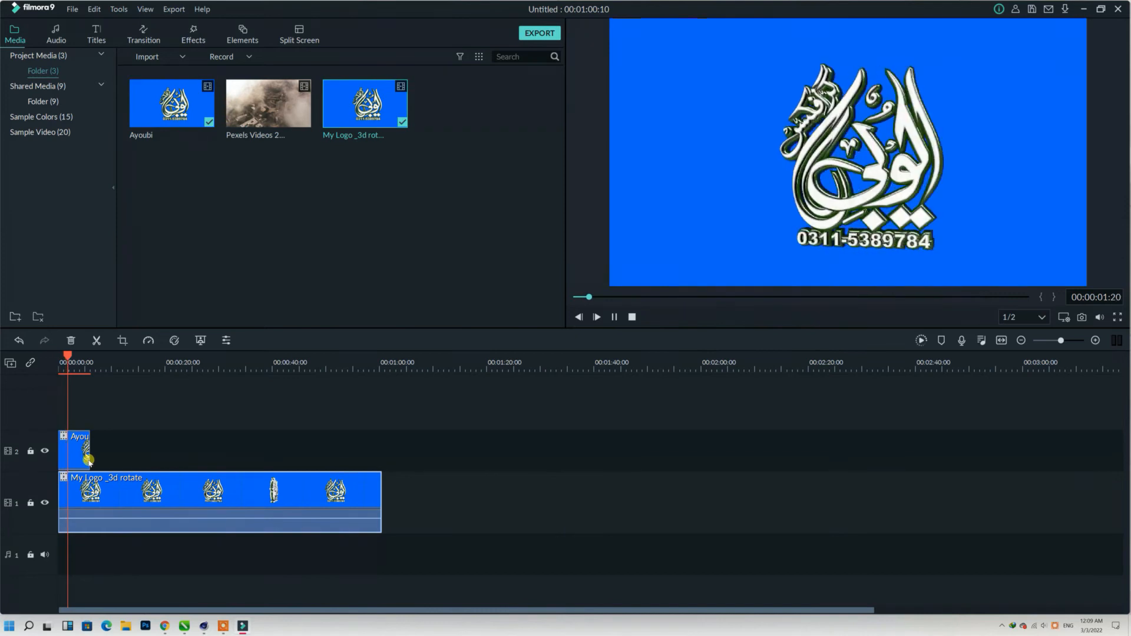
key(Delete)
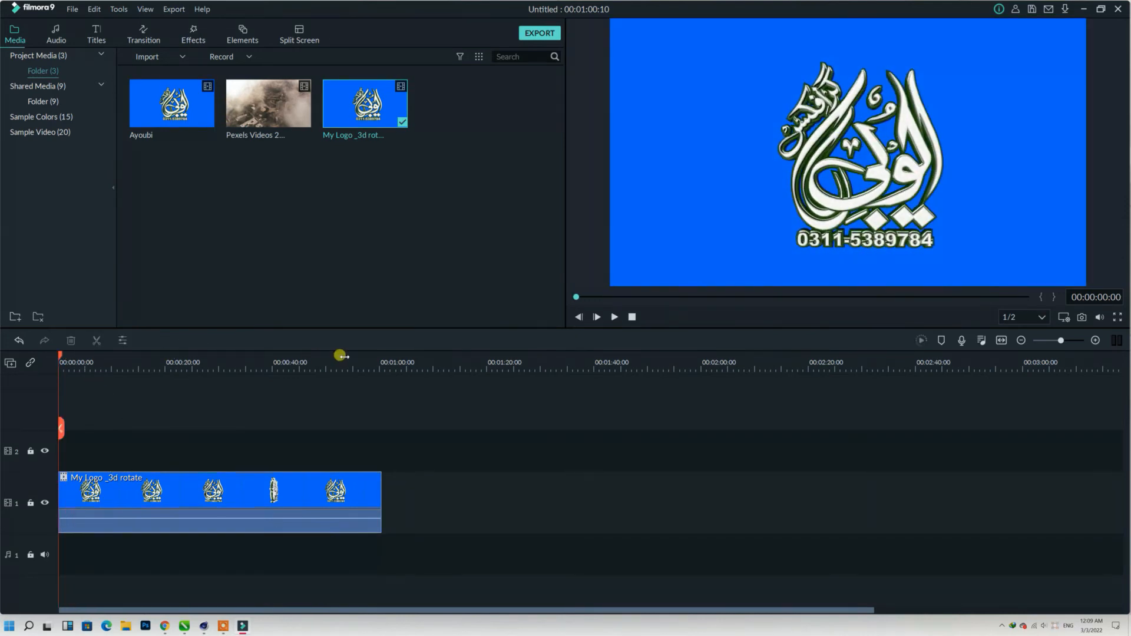
drag(356, 491, 339, 443)
- Place four copies of the Pexels cloud video end to end on video track 1 under the logo clip
drag(239, 340, 61, 505)
drag(286, 139, 160, 510)
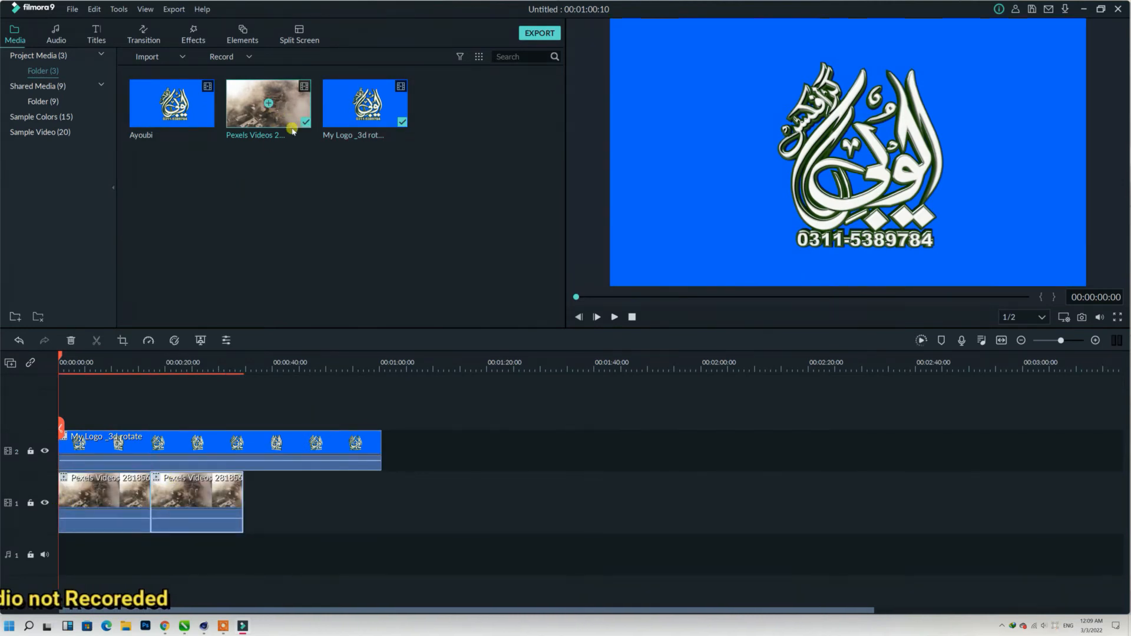
drag(295, 281, 253, 495)
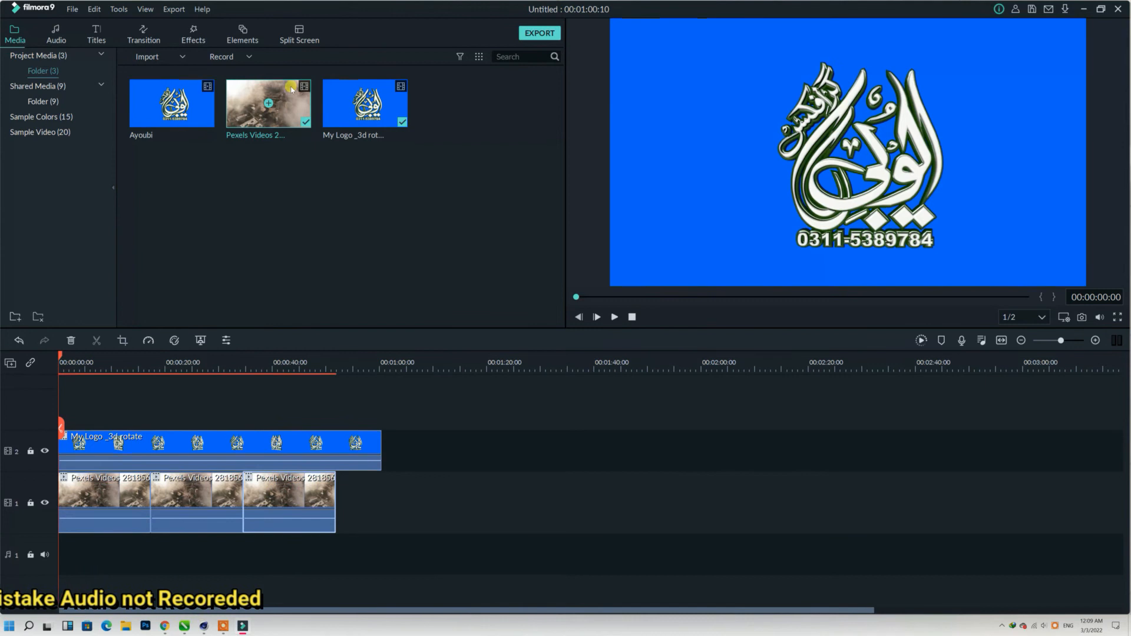
drag(371, 425, 346, 478)
- Enable Chroma Key on the "My Logo _3d rotate" clip and sample its blue background as the key colour
click(342, 447)
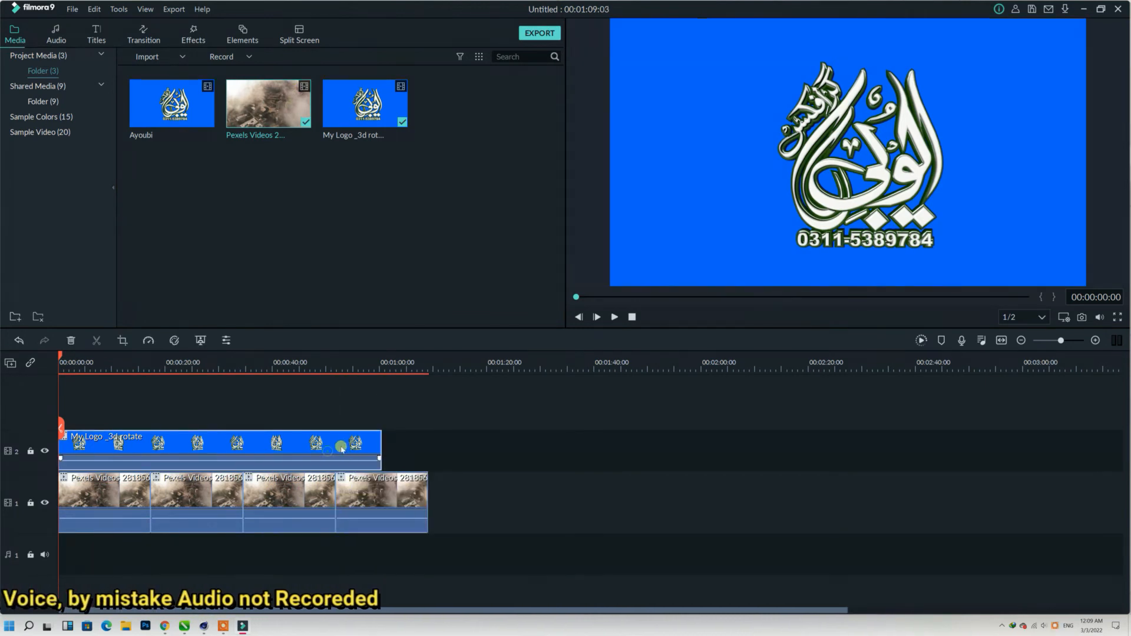
double_click(256, 454)
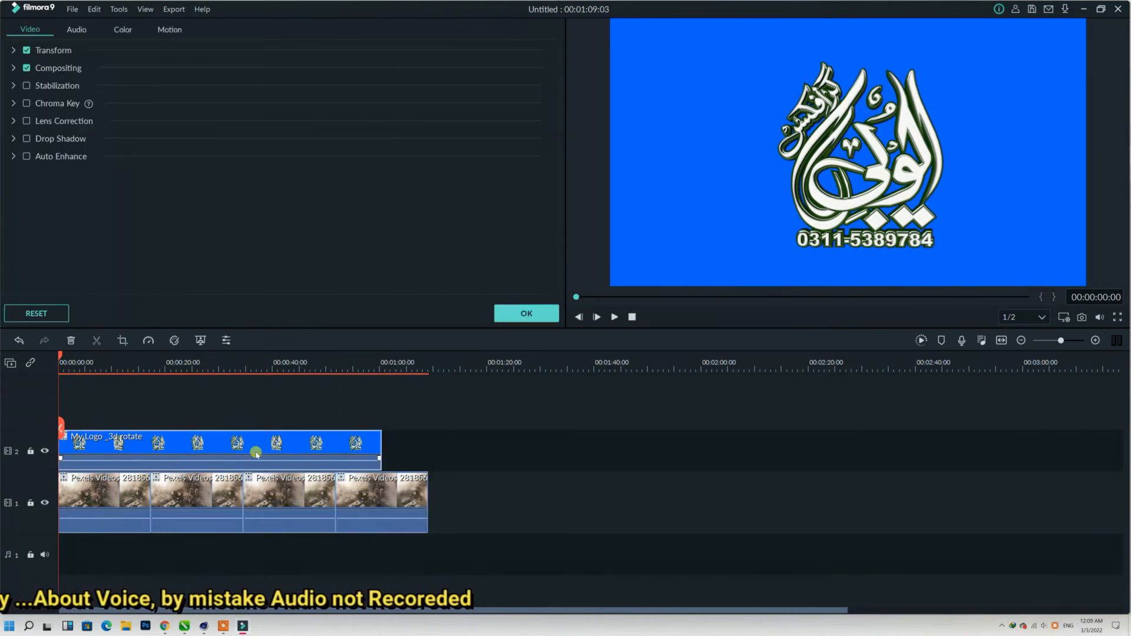
click(53, 106)
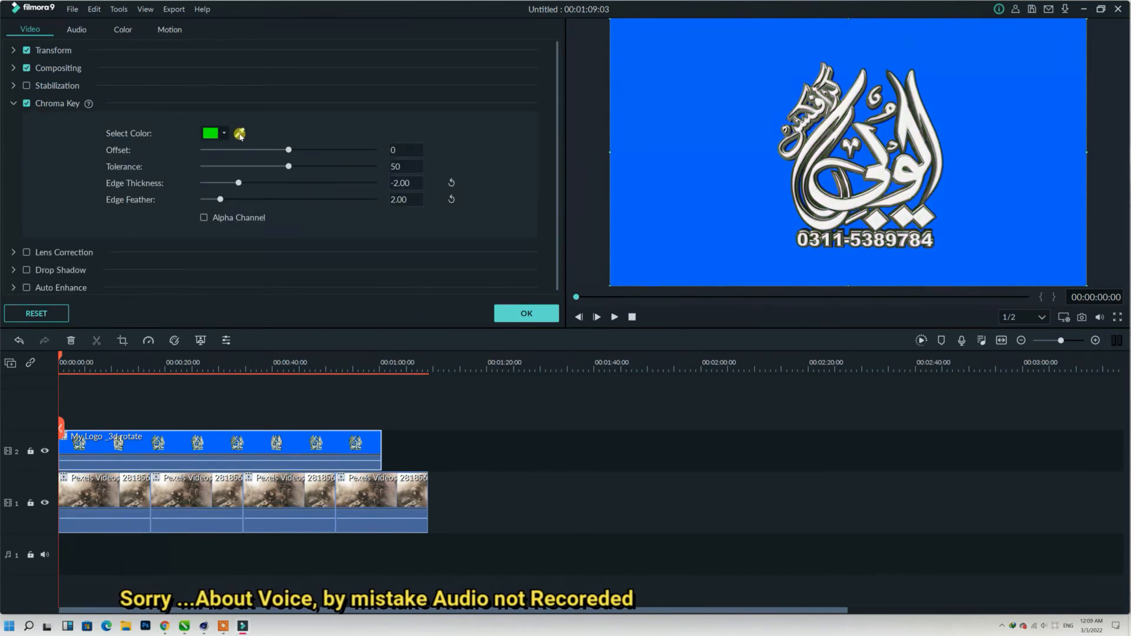
click(239, 132)
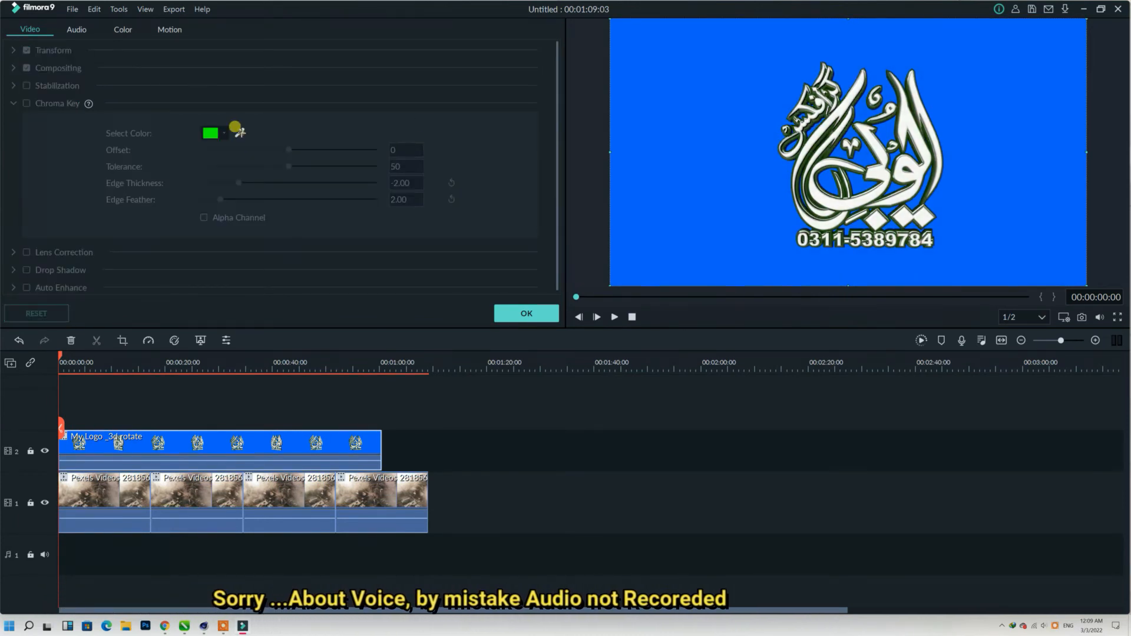
click(730, 140)
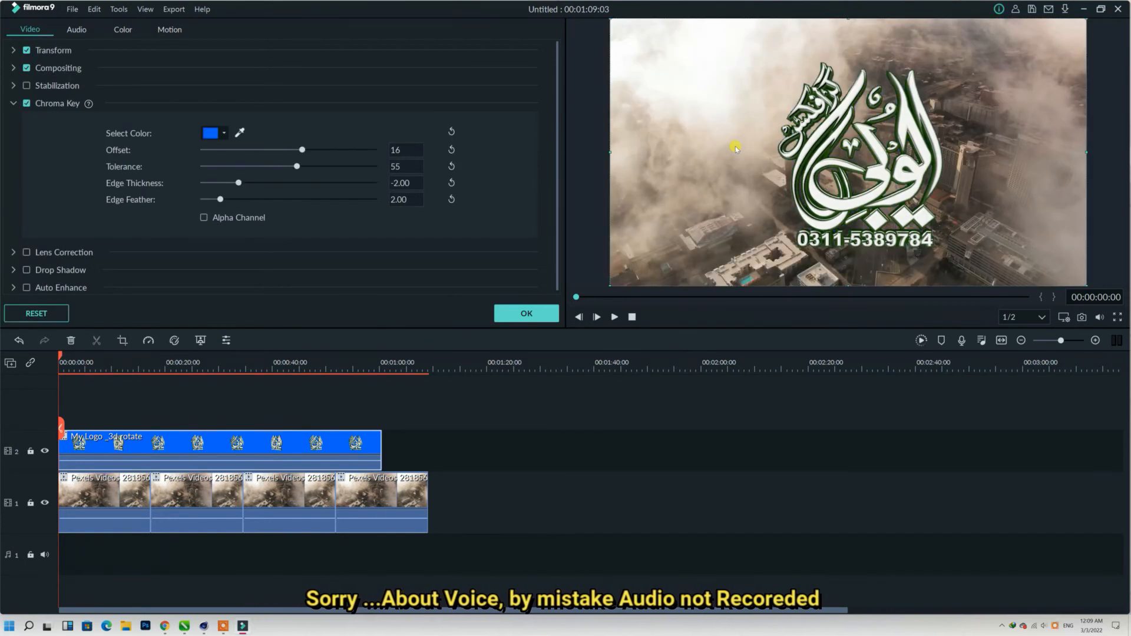
- Scale the keyed logo clip to 40% and move it into the upper-right corner of the video frame
click(59, 51)
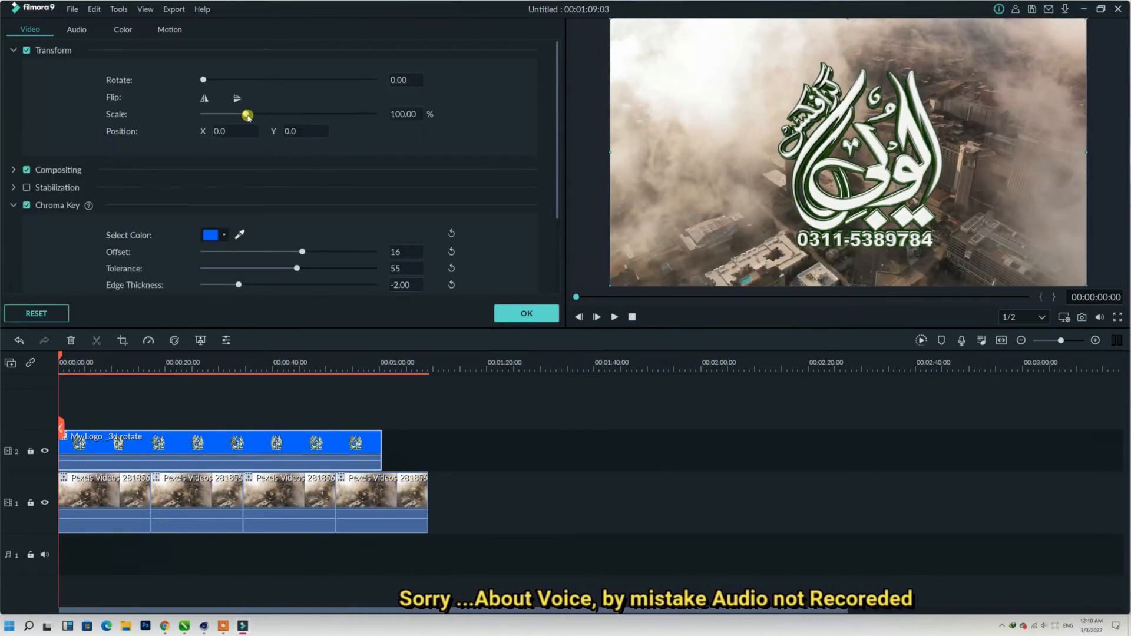
double_click(401, 113)
text(40)
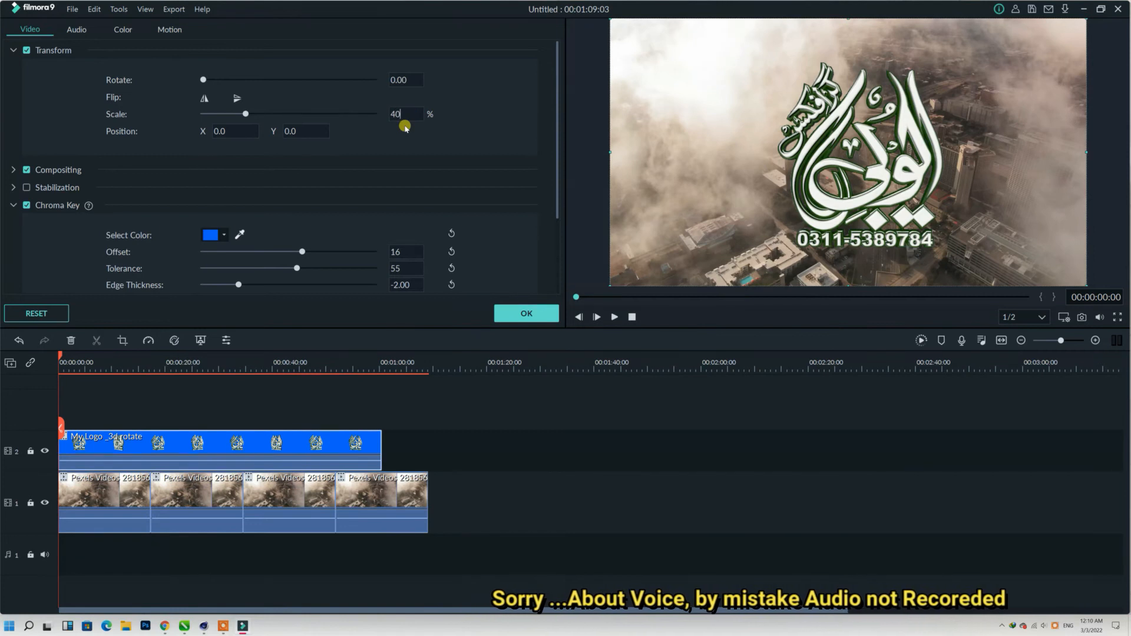
key(Tab)
key(Tab)
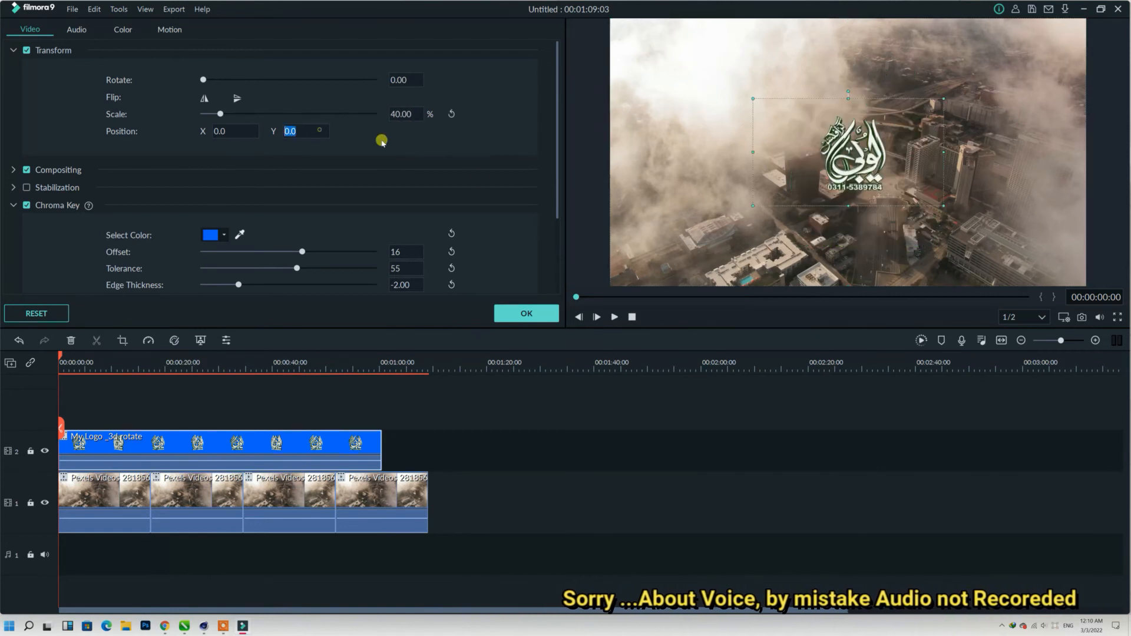
click(526, 313)
drag(860, 161, 1046, 74)
- Play the watermarked cloud footage, set the preview quality to Full, and view it in full screen
click(473, 439)
key(space)
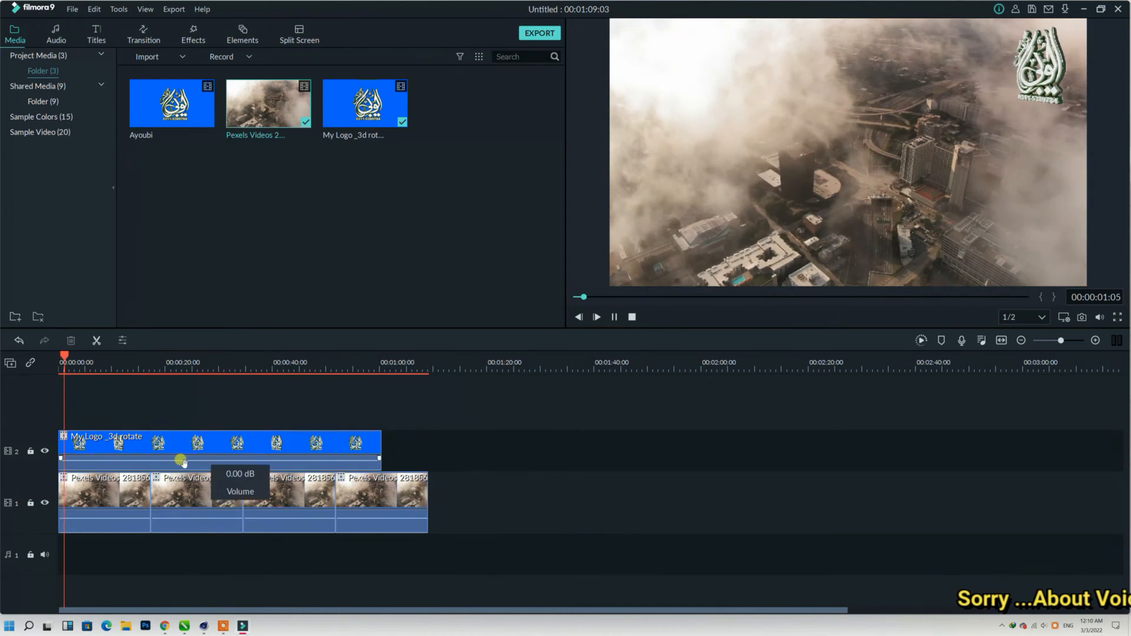
click(297, 451)
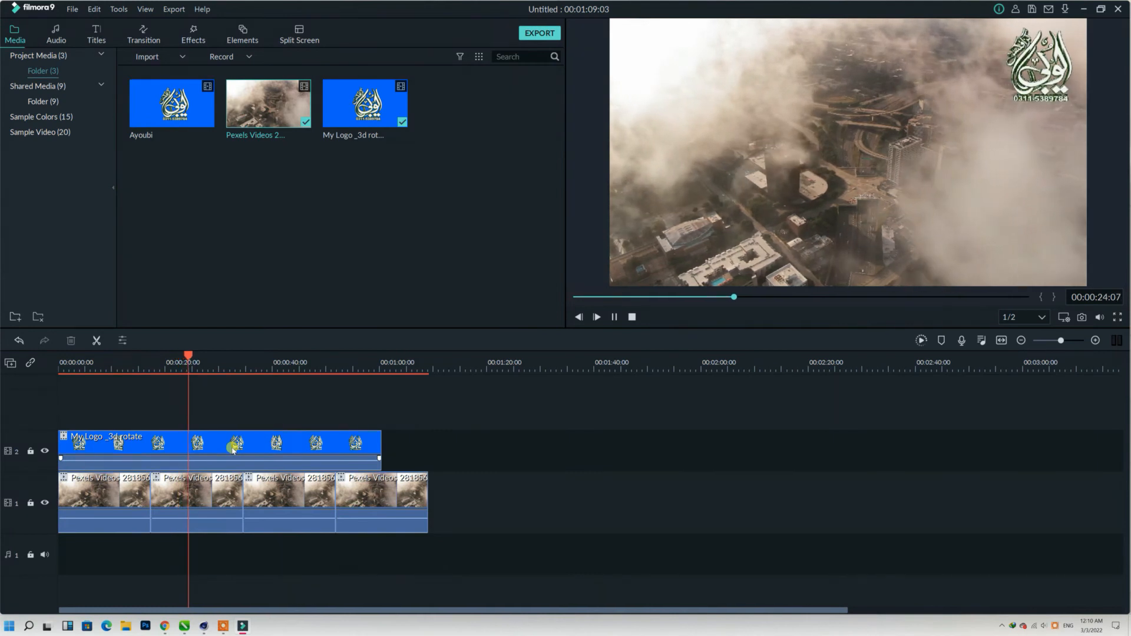
click(1035, 321)
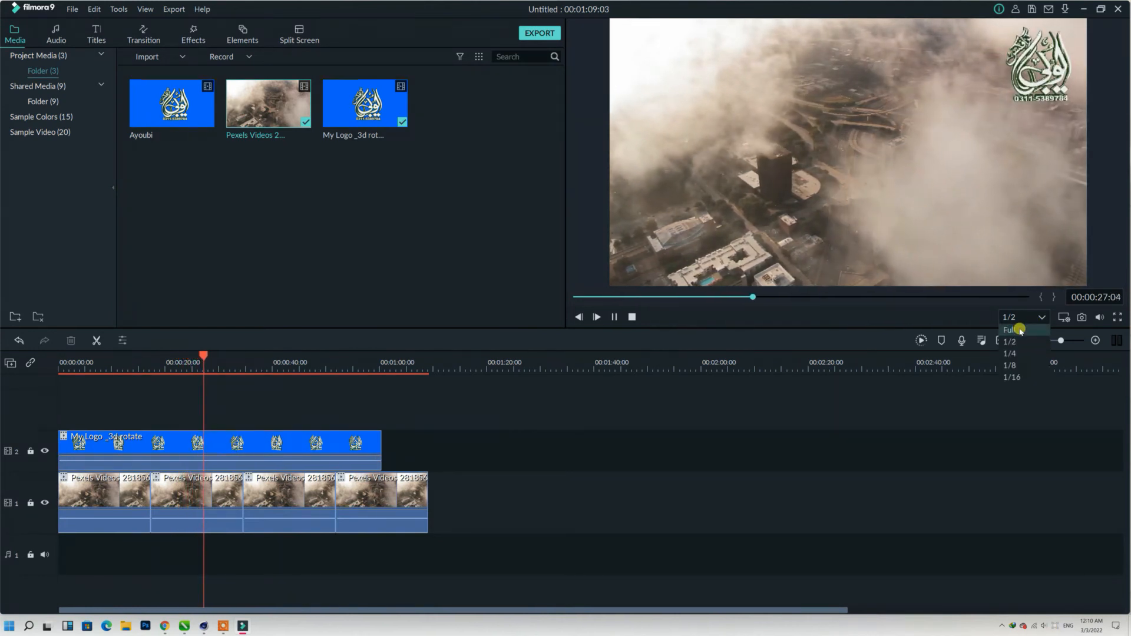
click(1019, 343)
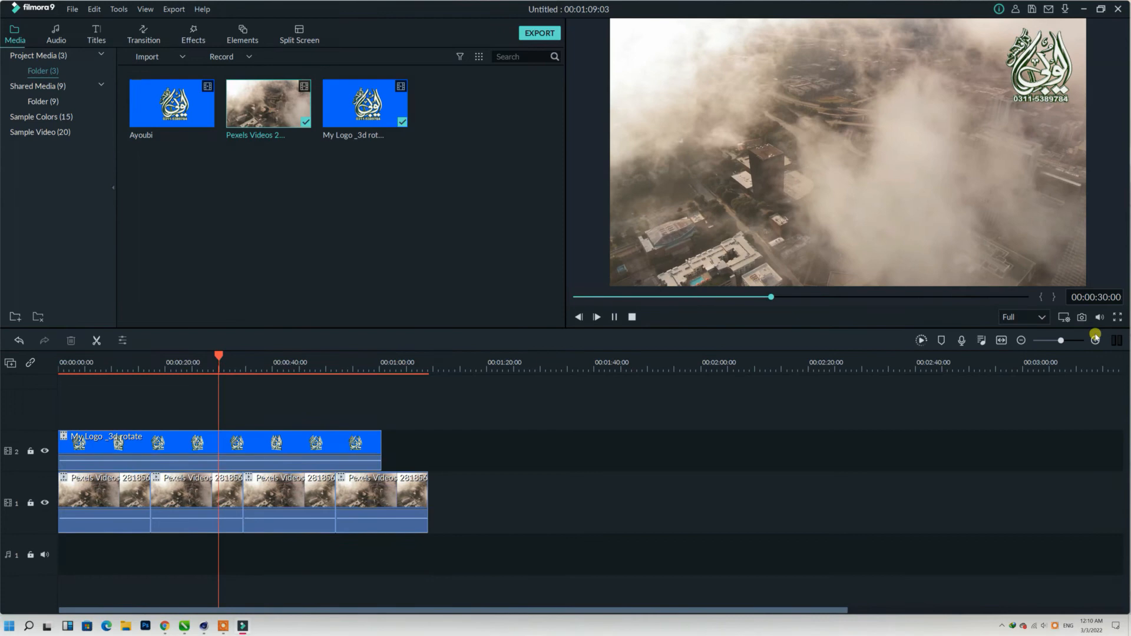
click(1117, 317)
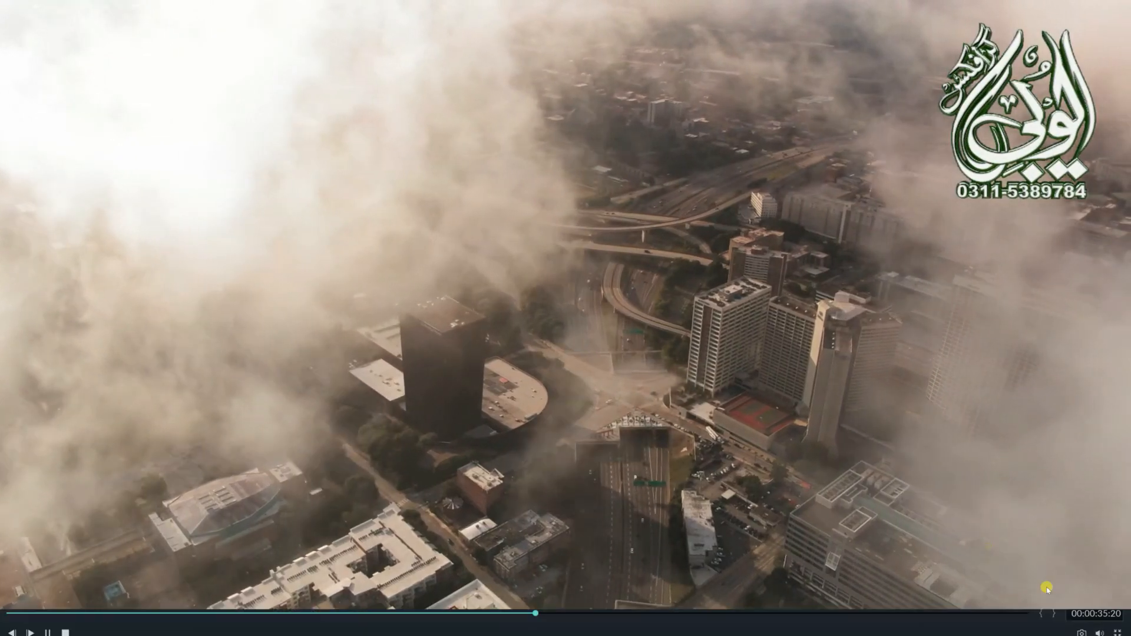
- Scale the keyed logo clip on track 2 down to 30% and check the smaller watermark in full screen
key(Escape)
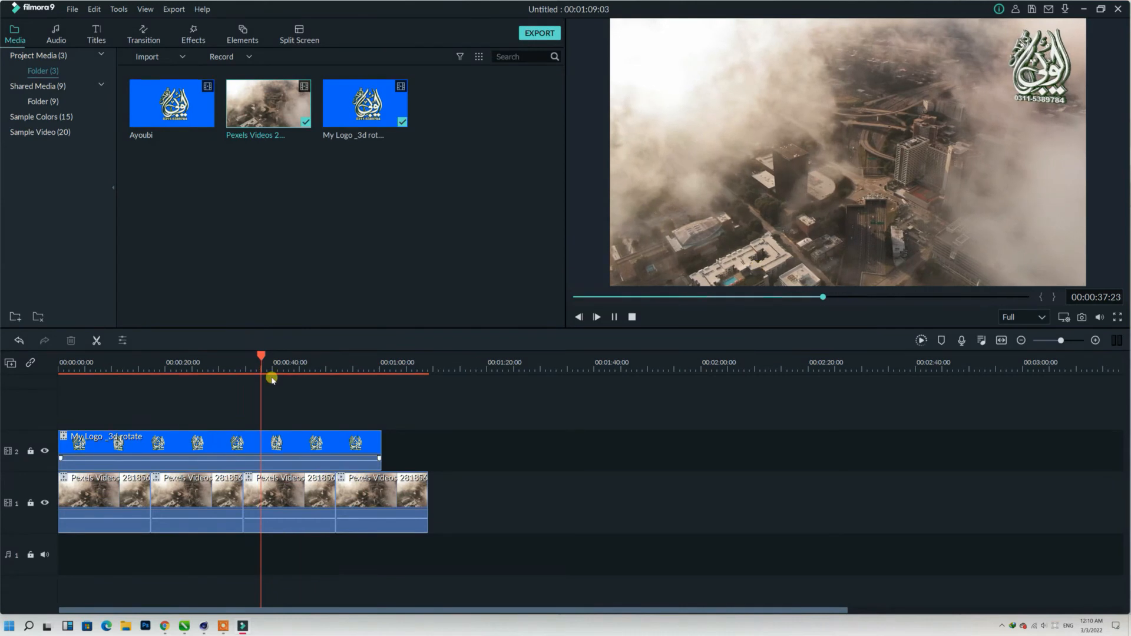
double_click(305, 443)
text(30)
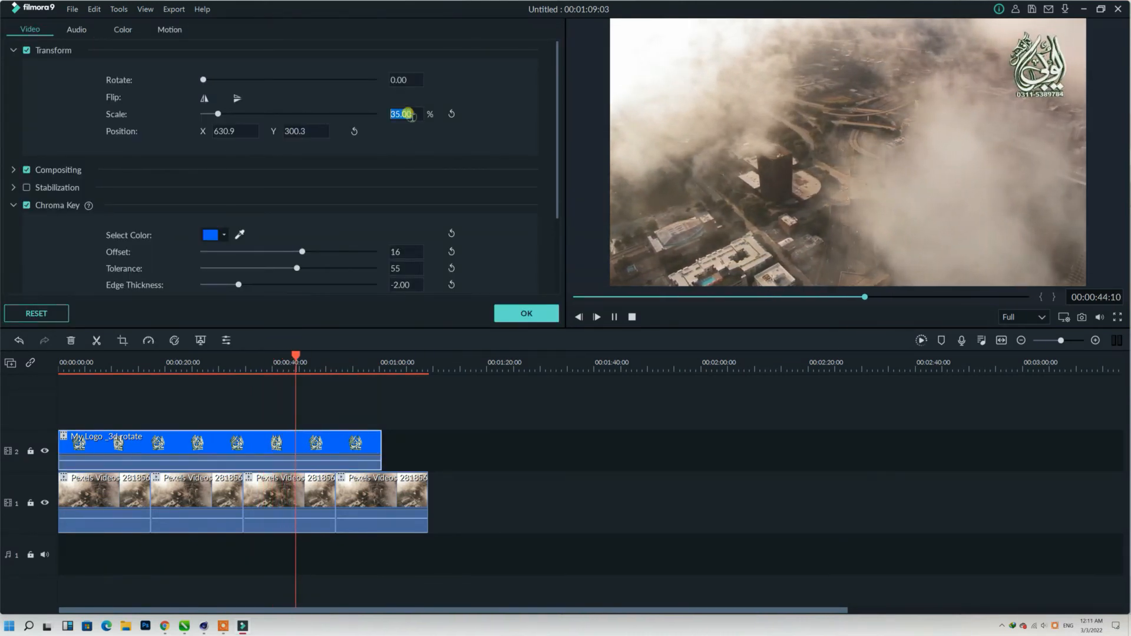
key(Return)
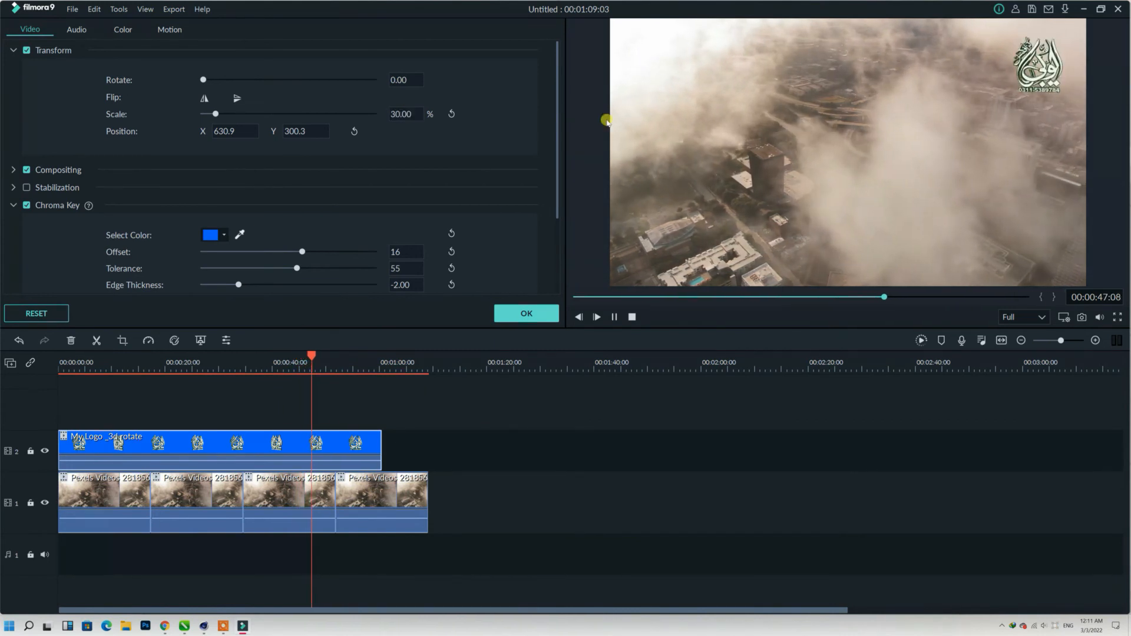
click(522, 315)
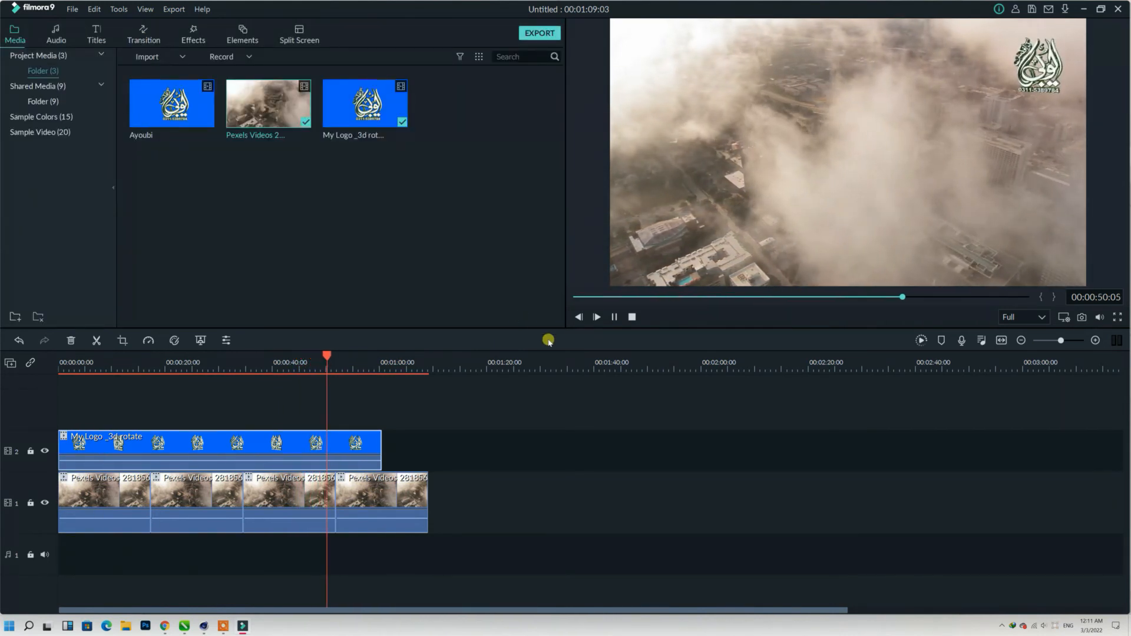
click(1117, 317)
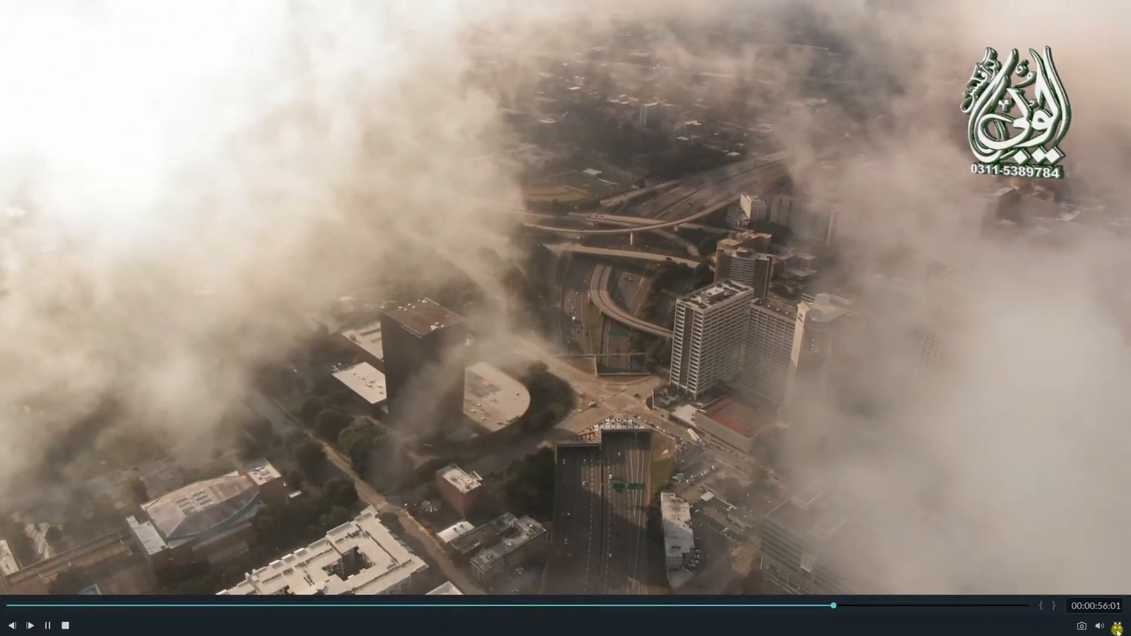
key(Escape)
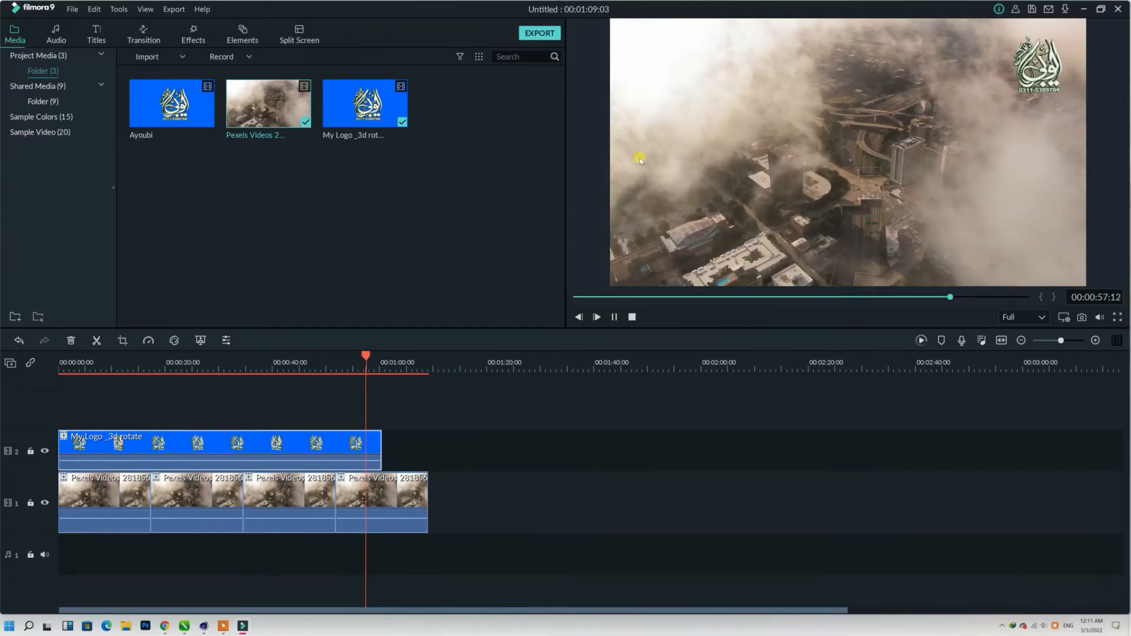
- Stop playback and delete the "My Logo _3d rotate" clip from video track 2
click(614, 317)
click(306, 447)
key(Delete)
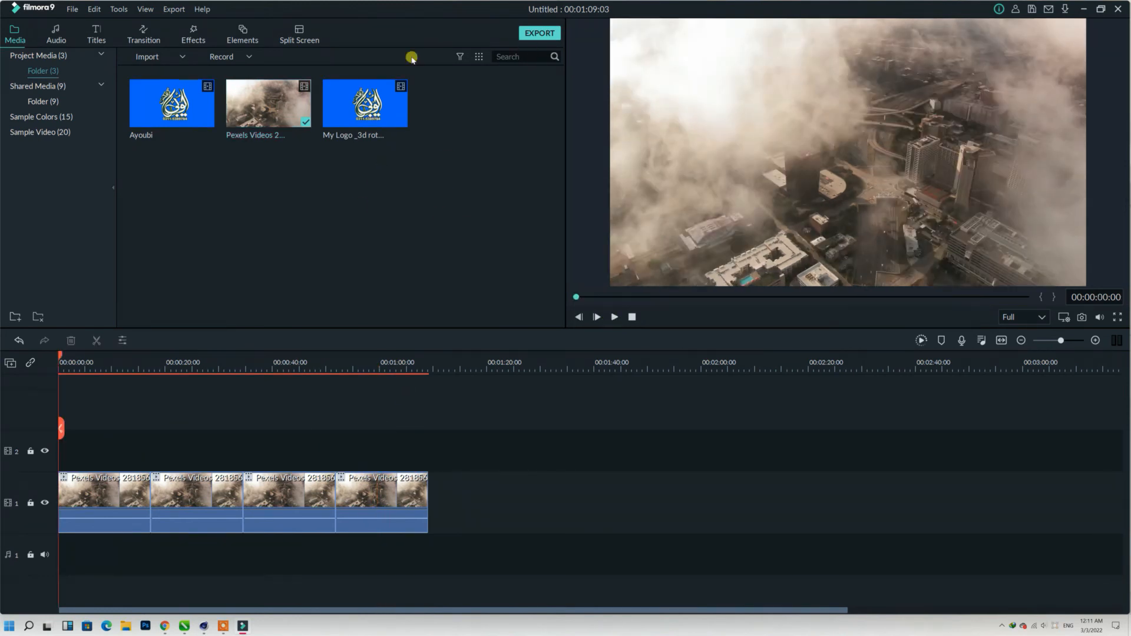
- Import the HN_02 video from the root of the My Passport (G:) drive into the project media
double_click(268, 194)
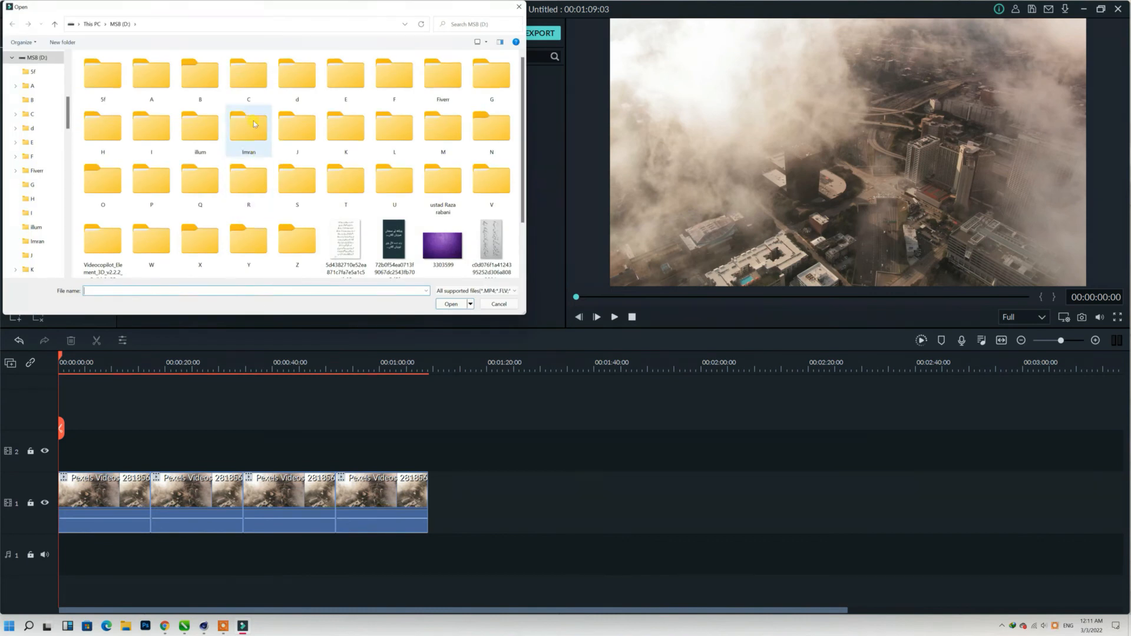
double_click(481, 188)
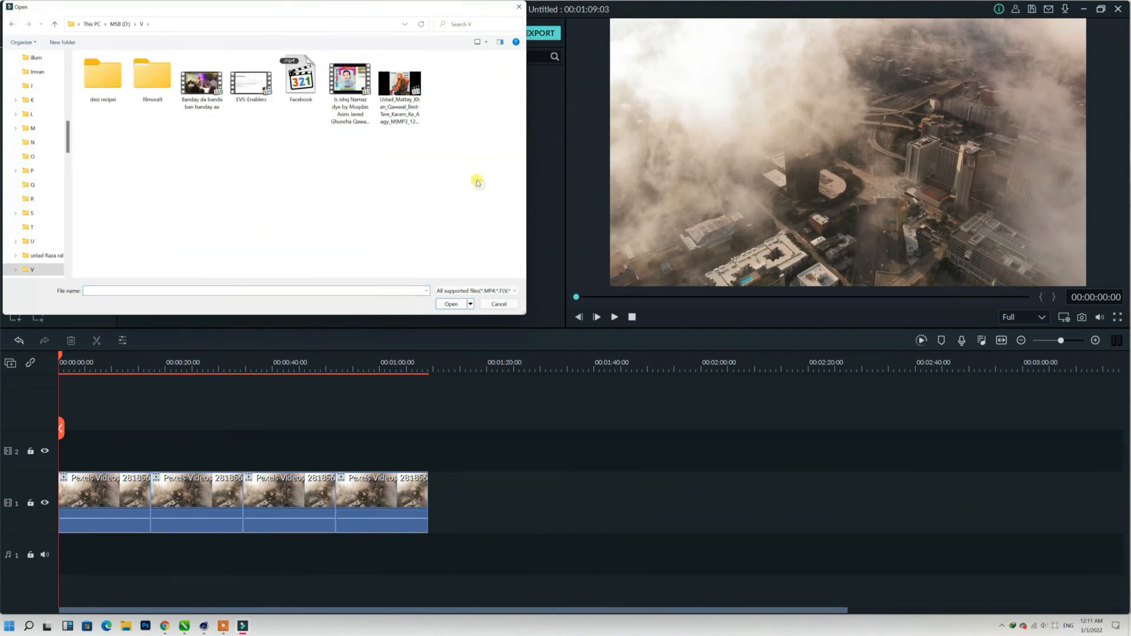
click(98, 24)
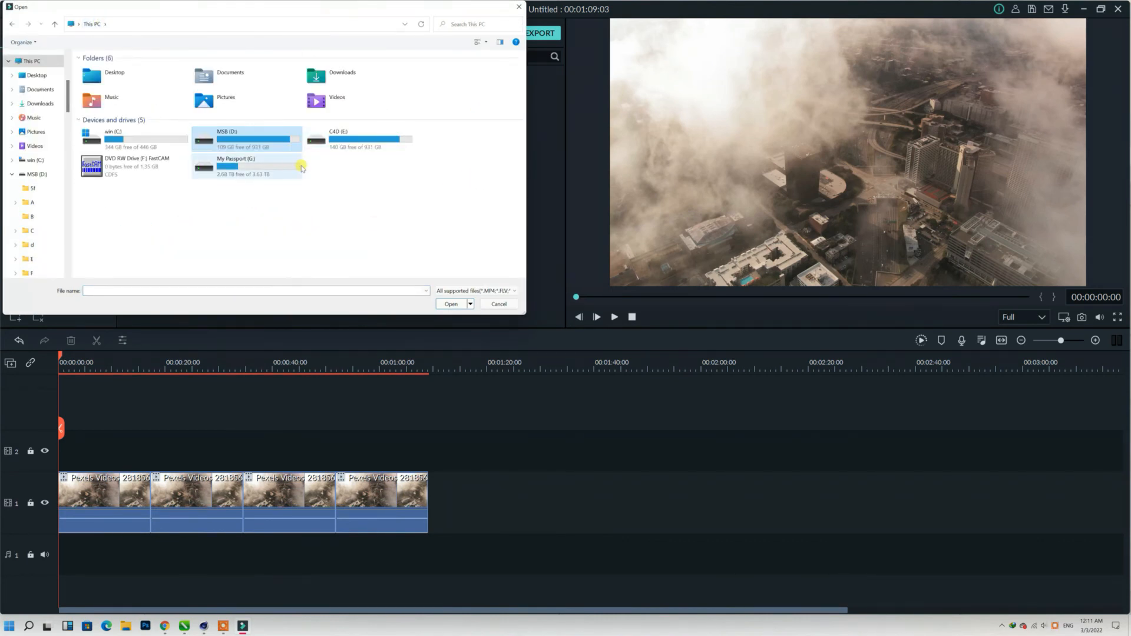
double_click(264, 171)
scroll(432, 222, down, 2)
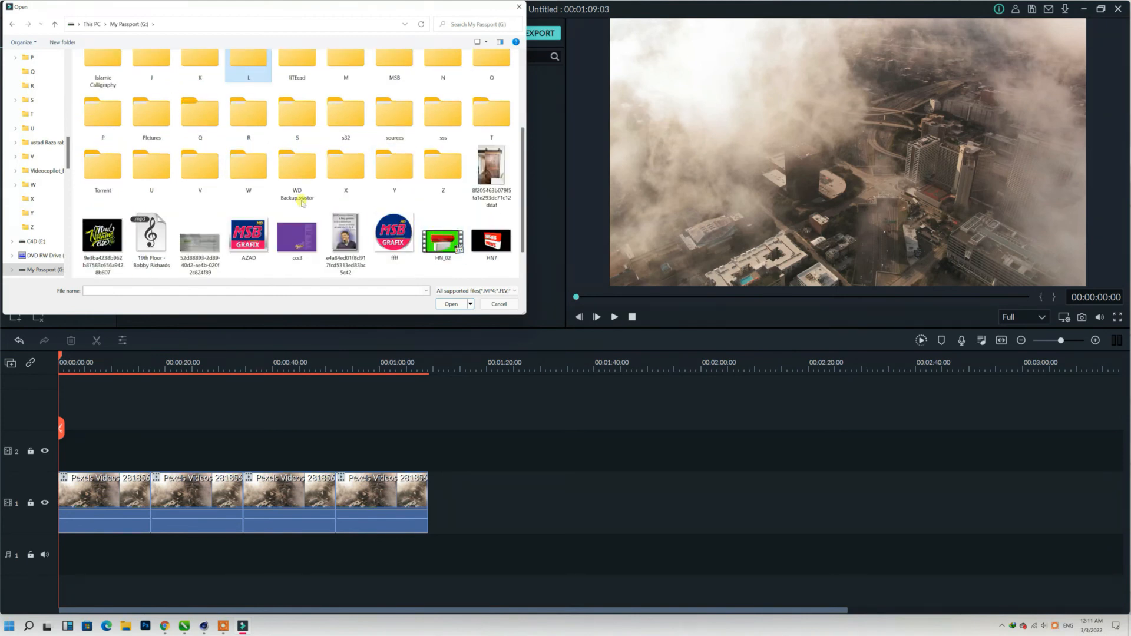
double_click(200, 172)
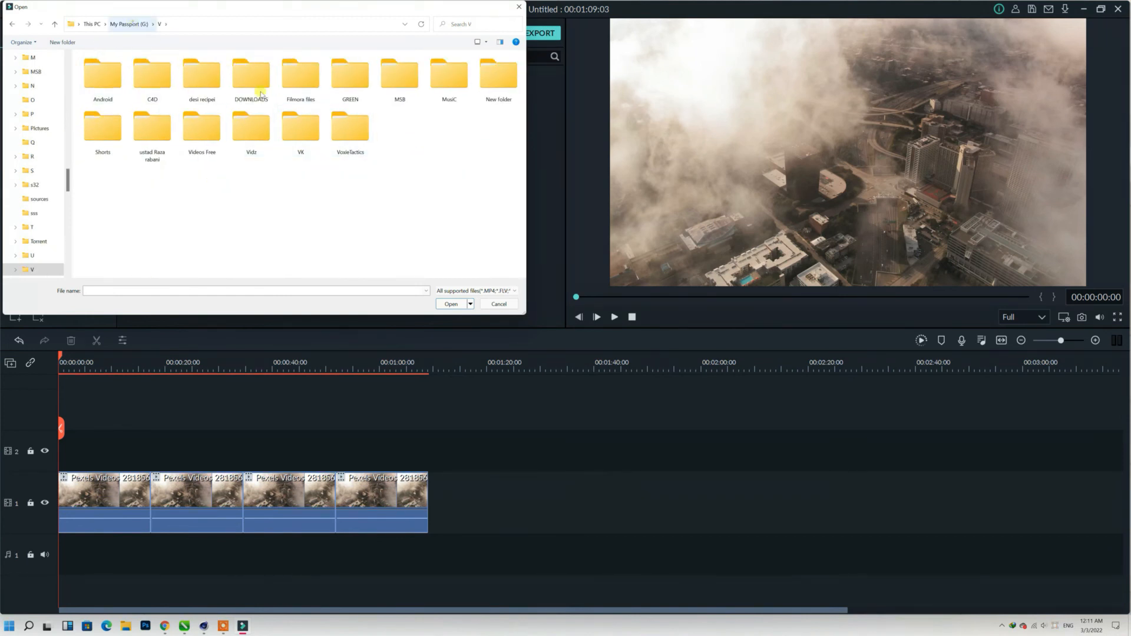
click(129, 23)
click(443, 180)
click(453, 304)
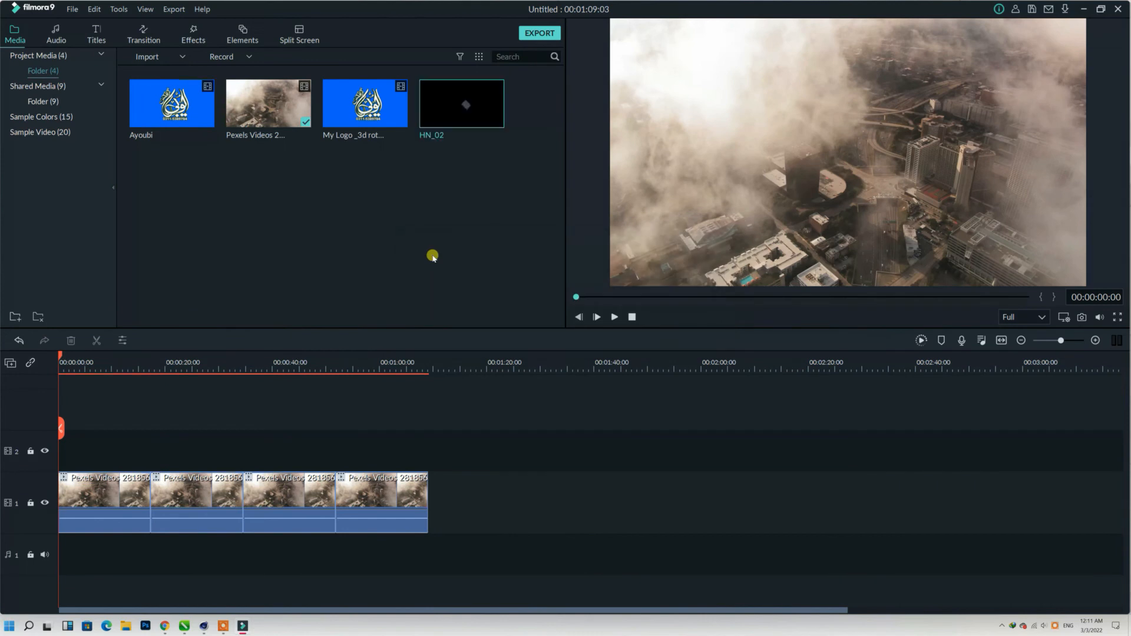
- Place the HN_02 clip on video track 2 over the end of the first cloud clip and play through it
drag(488, 118, 103, 446)
click(114, 366)
key(space)
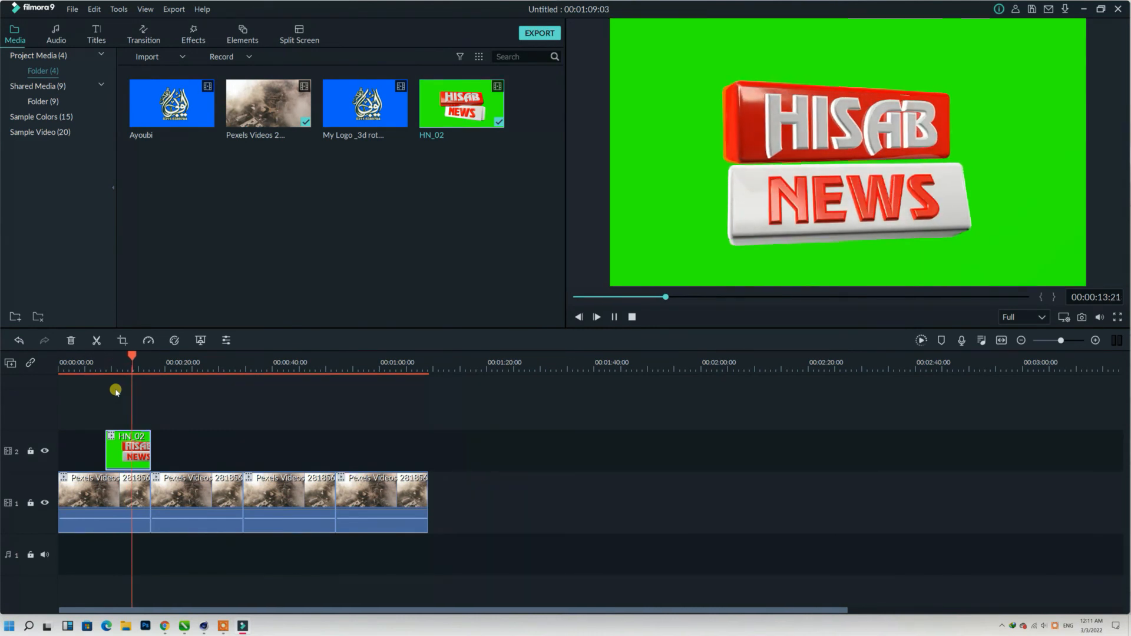
key(space)
- Key out the HN_02 clip's green background with edge thickness -2.01 and edge feather about 2.90
right_click(118, 454)
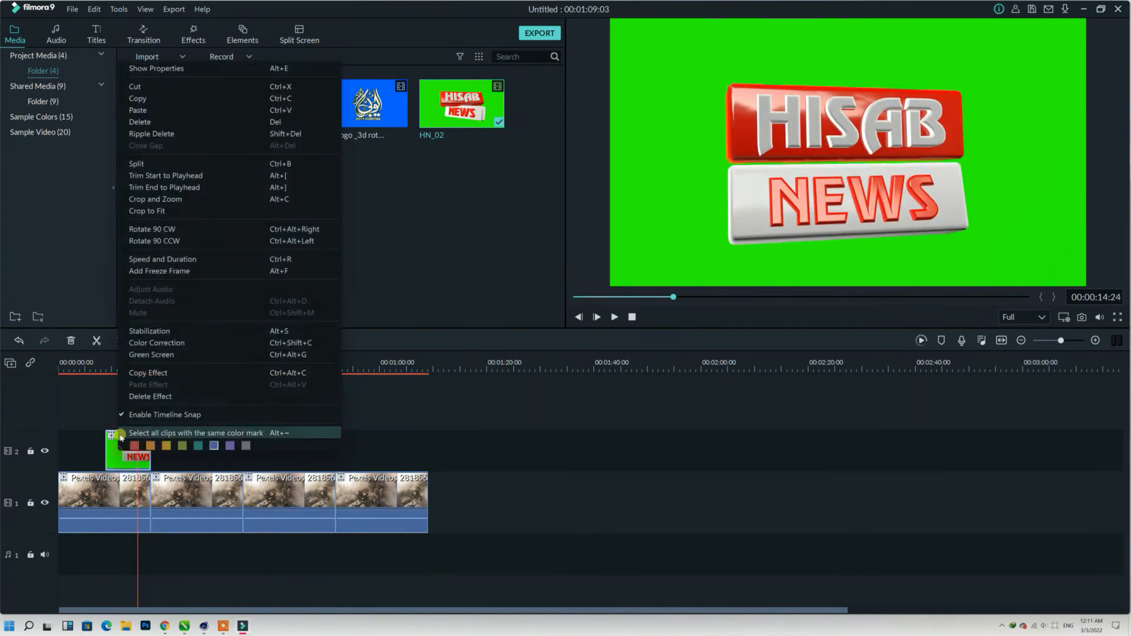
click(152, 360)
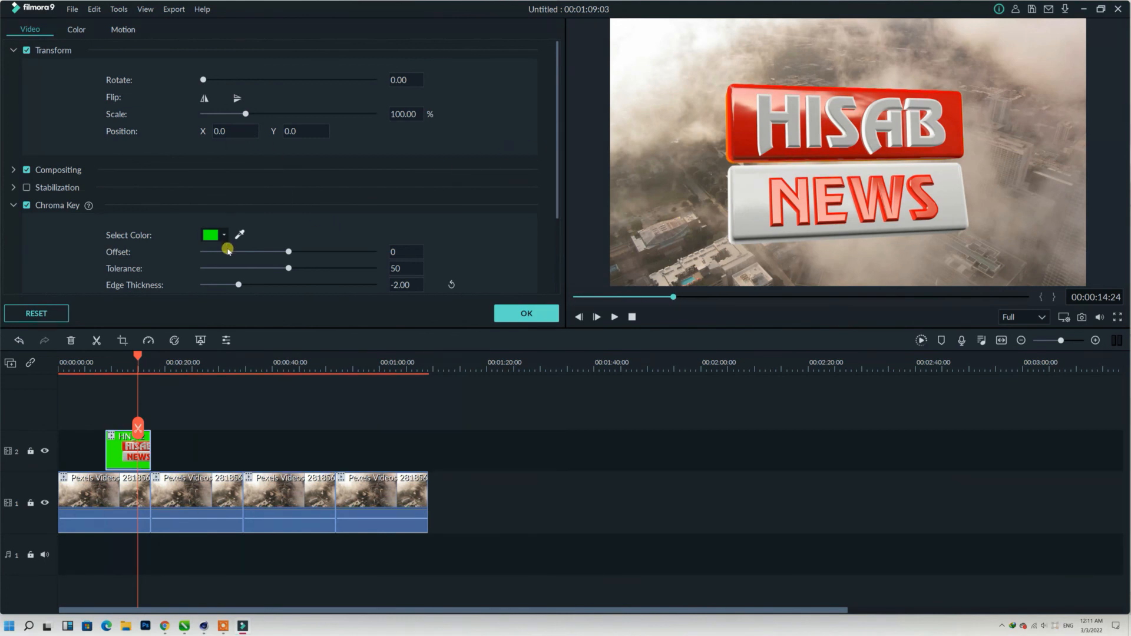
scroll(240, 287, down, 1)
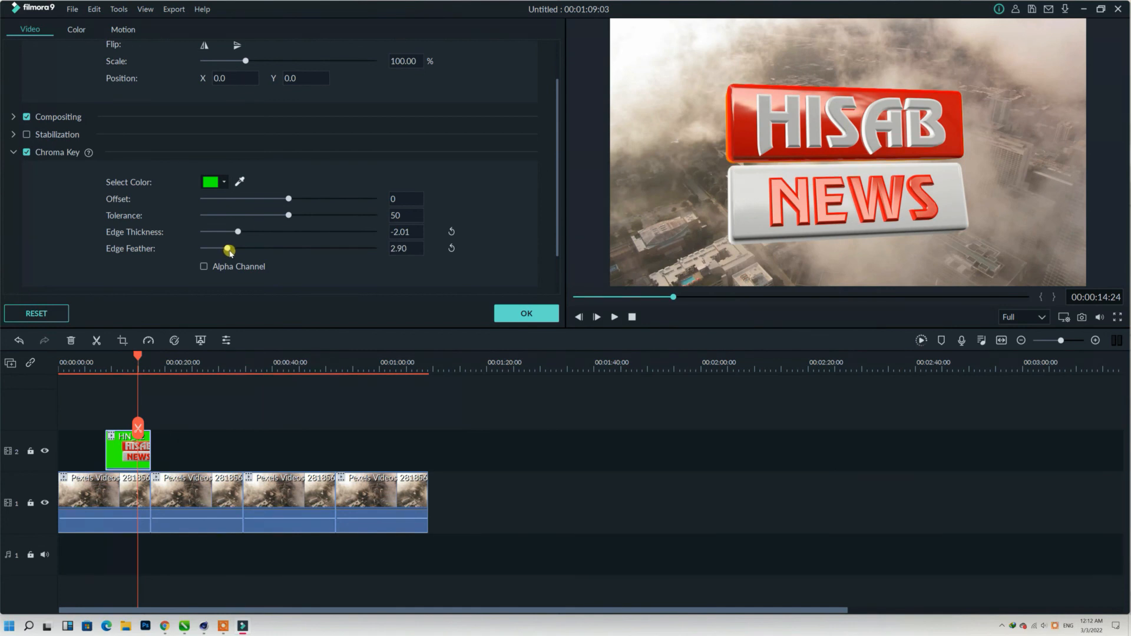
- Scale the HN_02 logo clip to 30% and move it into the upper-left corner of the video frame
scroll(291, 239, up, 1)
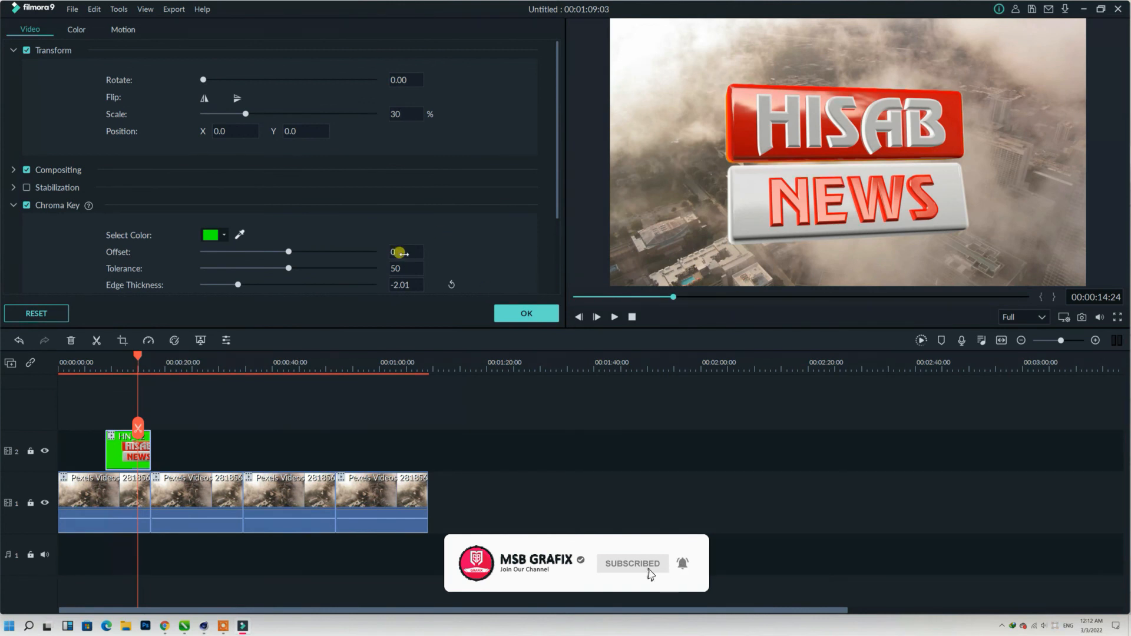
click(527, 313)
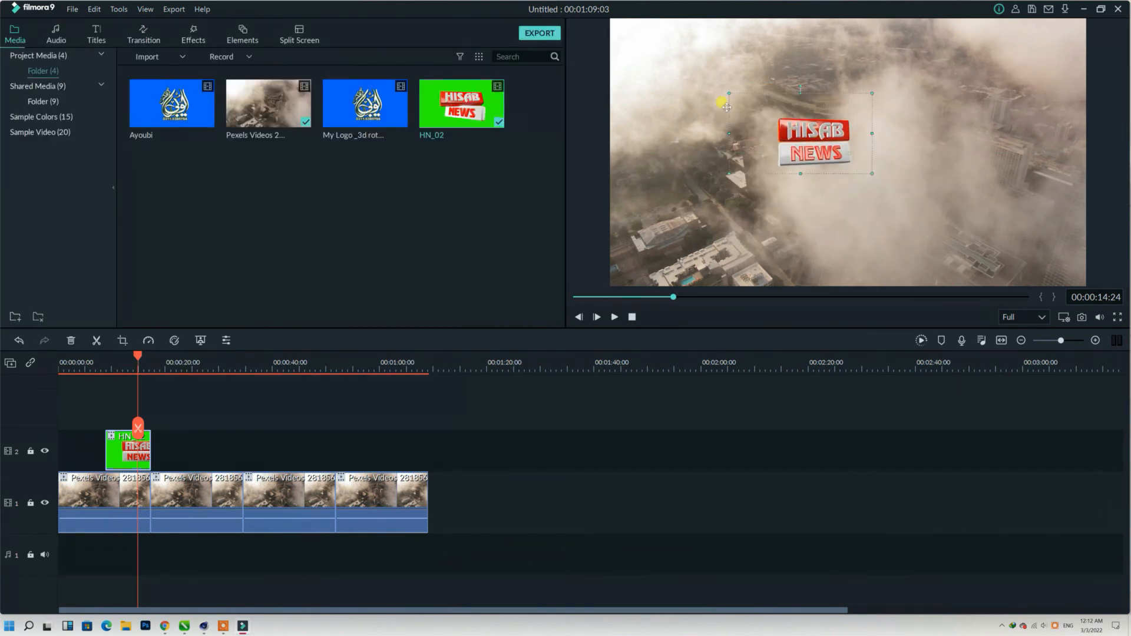
drag(726, 107, 588, 21)
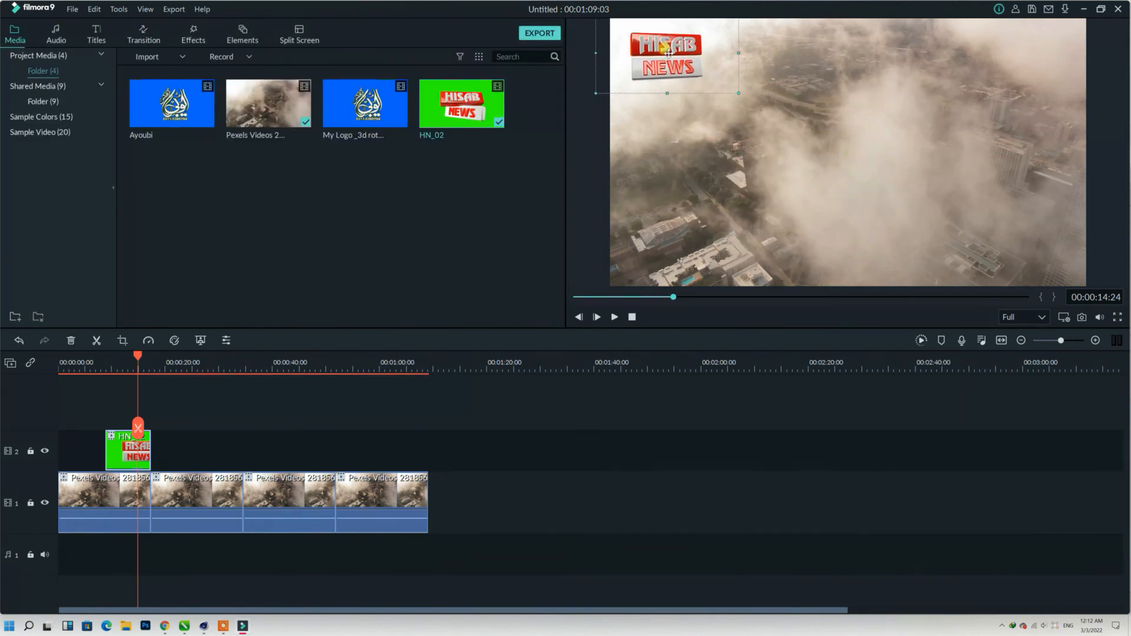
- Lock video track 1 and paste seven copies of the keyed HN_02 clip end to end on track 2
click(30, 503)
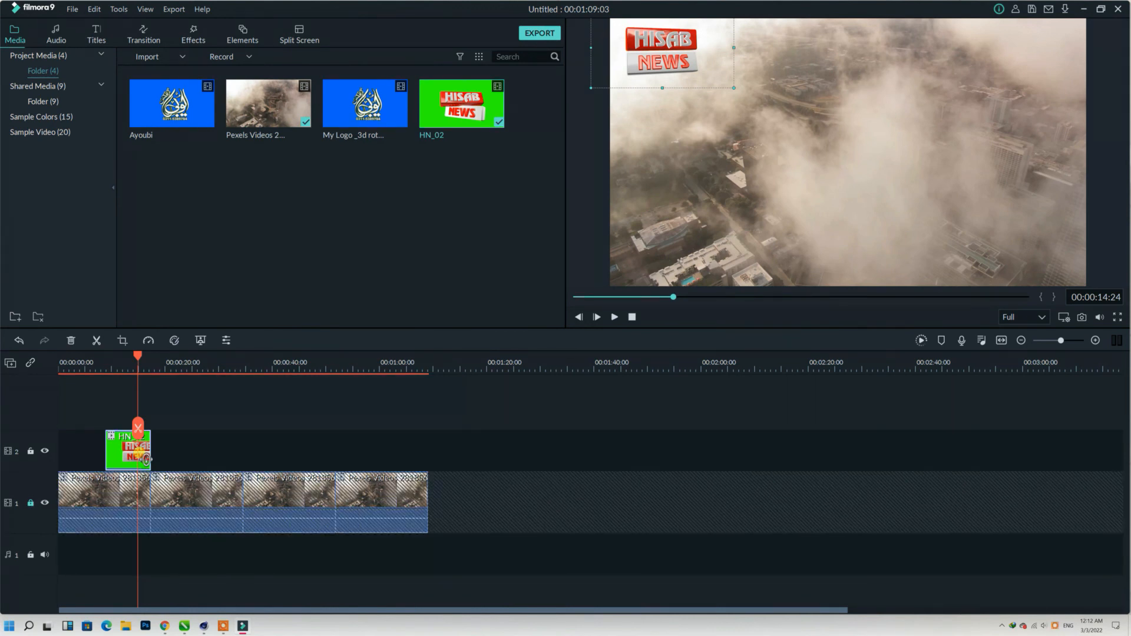
click(186, 366)
key(ctrl+v)
key(ctrl+v)
key(ctrl+v)
key(ctrl+v)
key(ctrl+v)
key(ctrl+v)
key(ctrl+v)
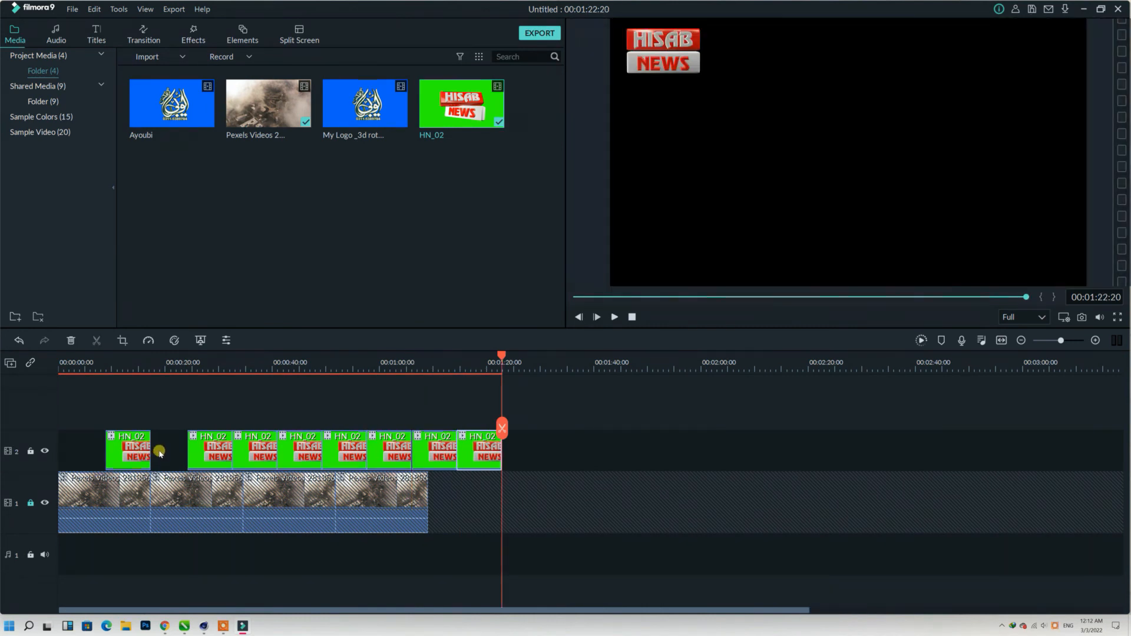
key(ctrl+v)
- Close the gaps on track 2 so the HN_02 clips run continuously from 00:00:00:00, and play the sequence
drag(157, 454, 75, 461)
key(Delete)
click(109, 452)
key(Delete)
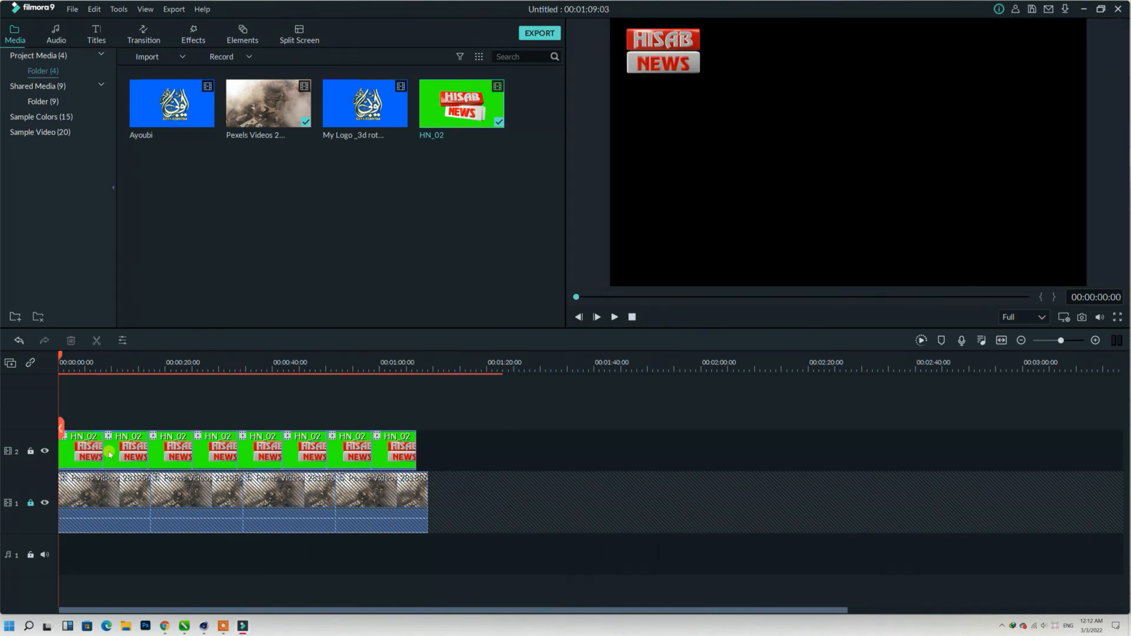
key(space)
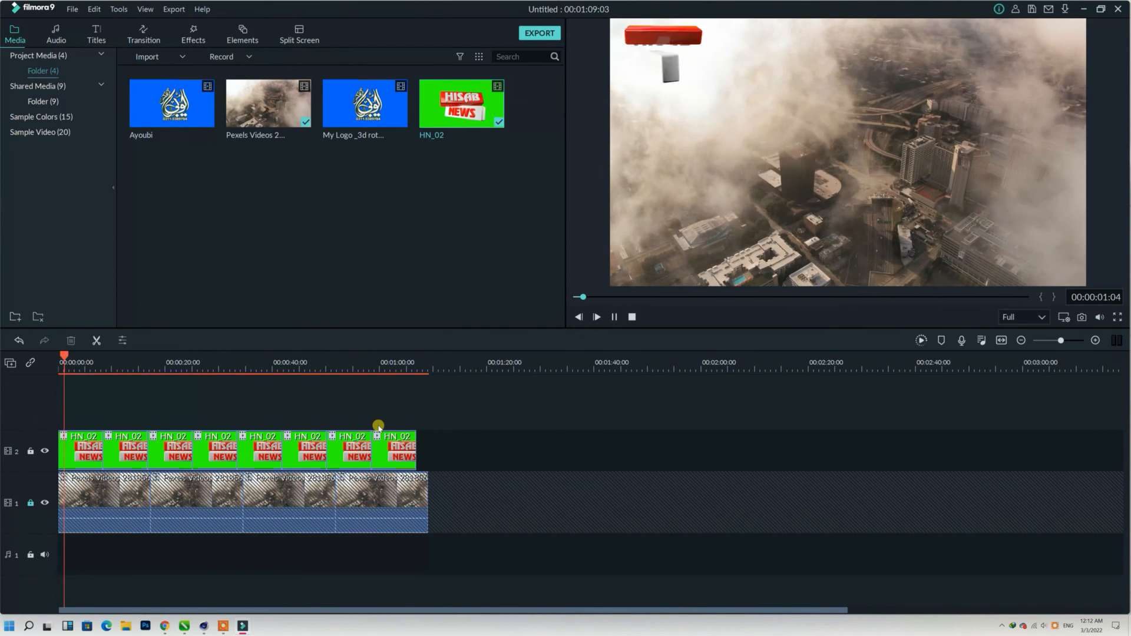